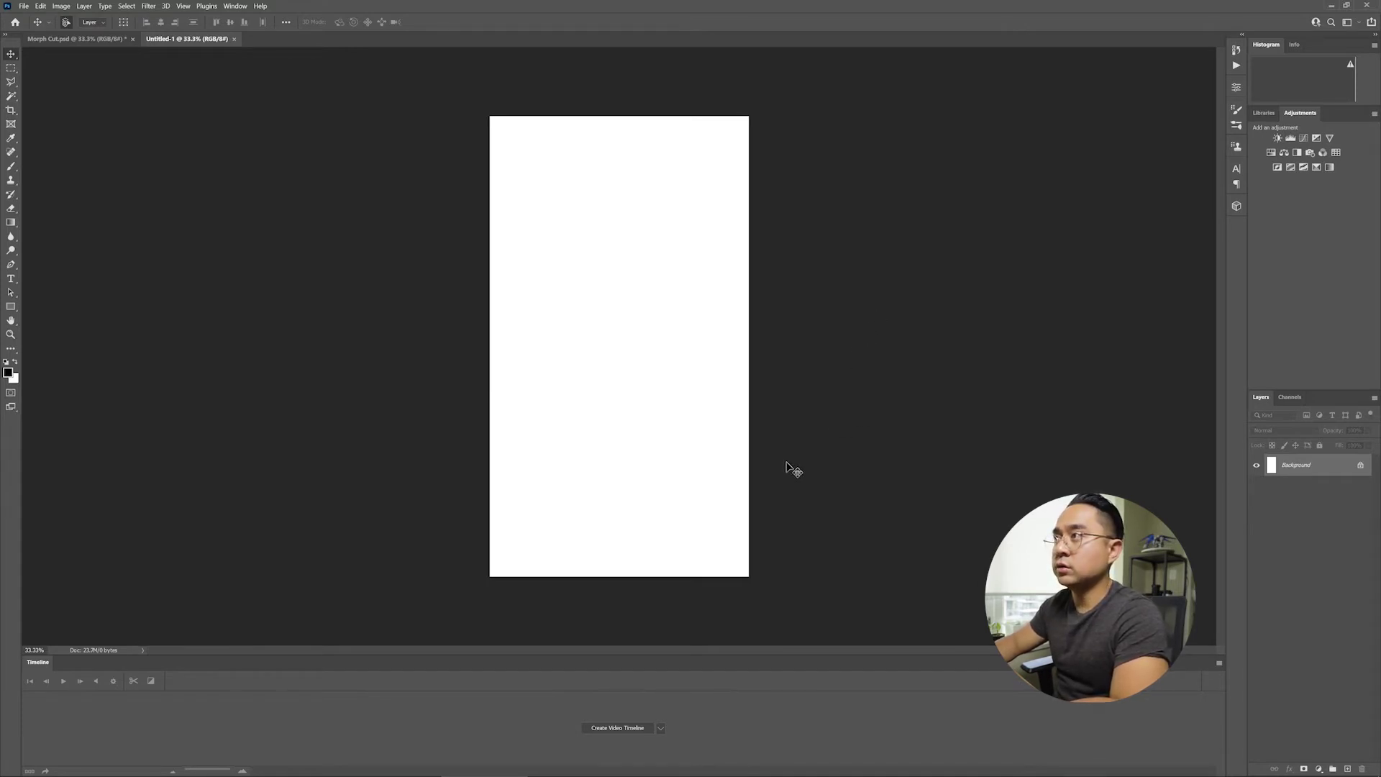
Place the twelve light sabre photos from the Morph Cut folder as layers and scale them together to about 249%, filling the canvas height
left_click(386, 767)
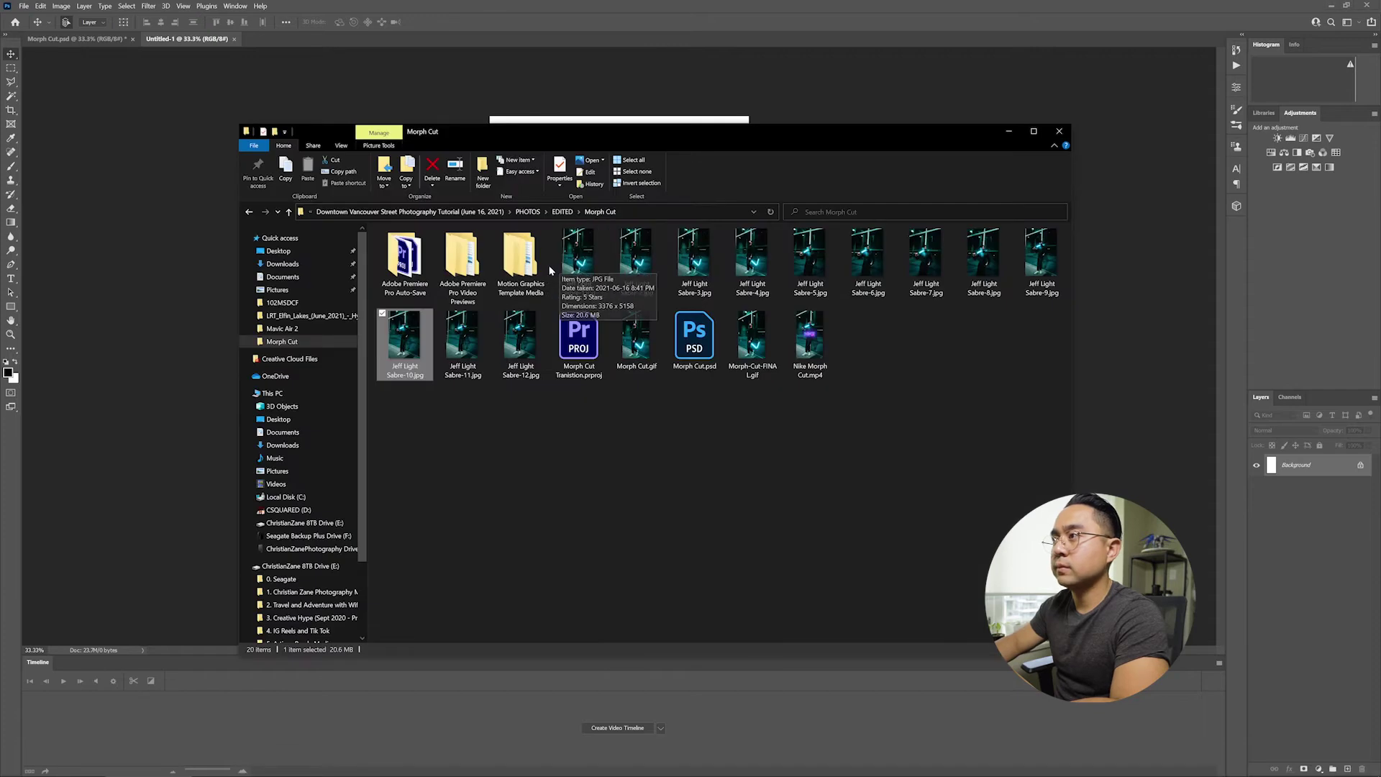
left_click_drag(551, 265, 1054, 279)
left_click_drag(373, 344, 521, 351)
left_click_drag(874, 259, 1317, 545)
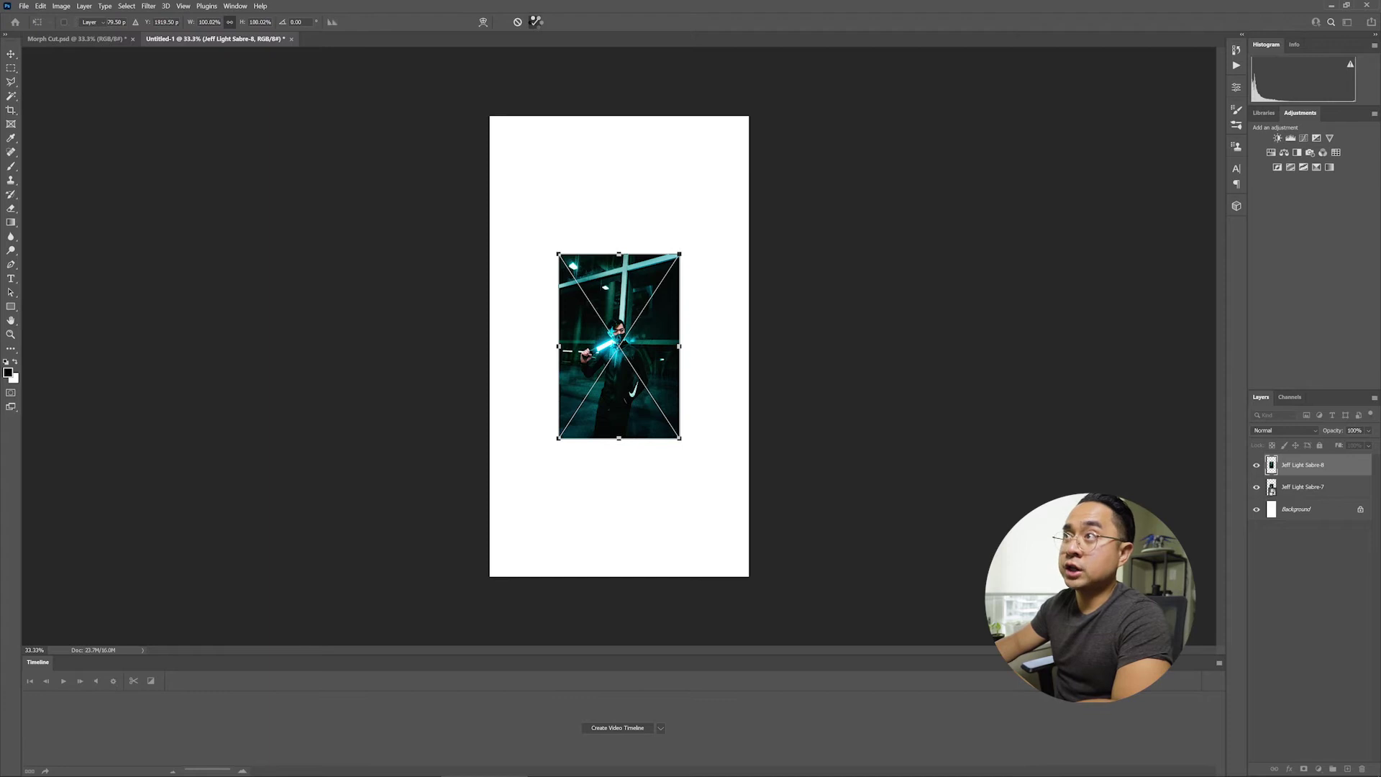
left_click(537, 22)
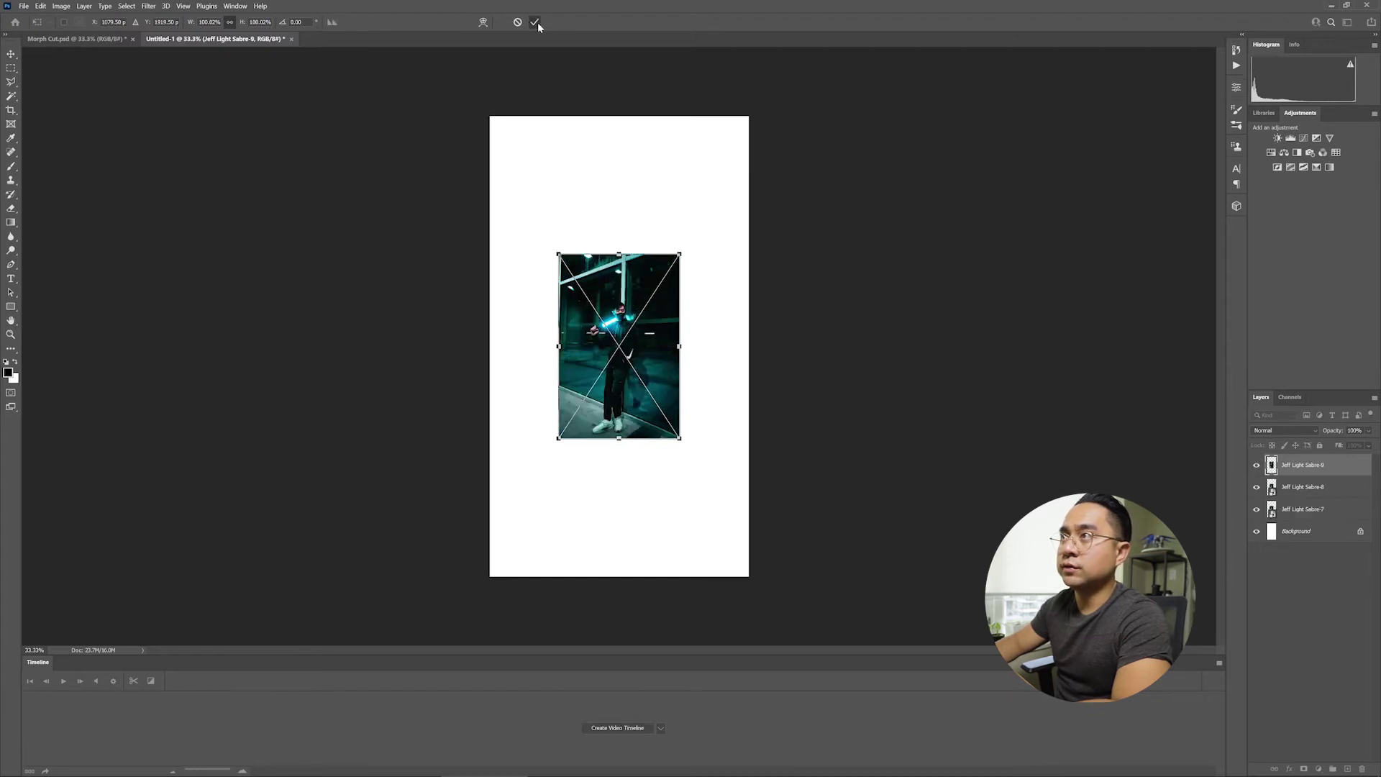
left_click(537, 23)
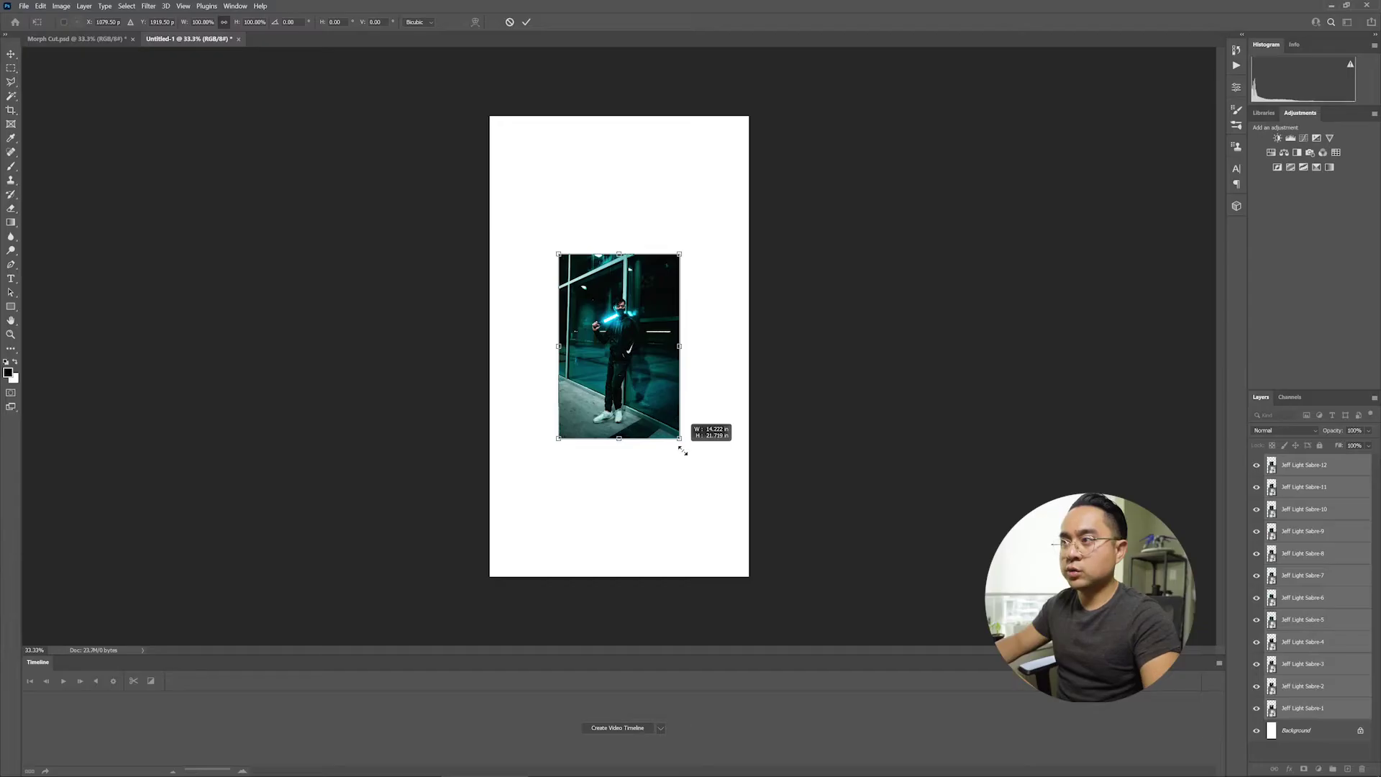
left_click_drag(683, 450, 748, 589)
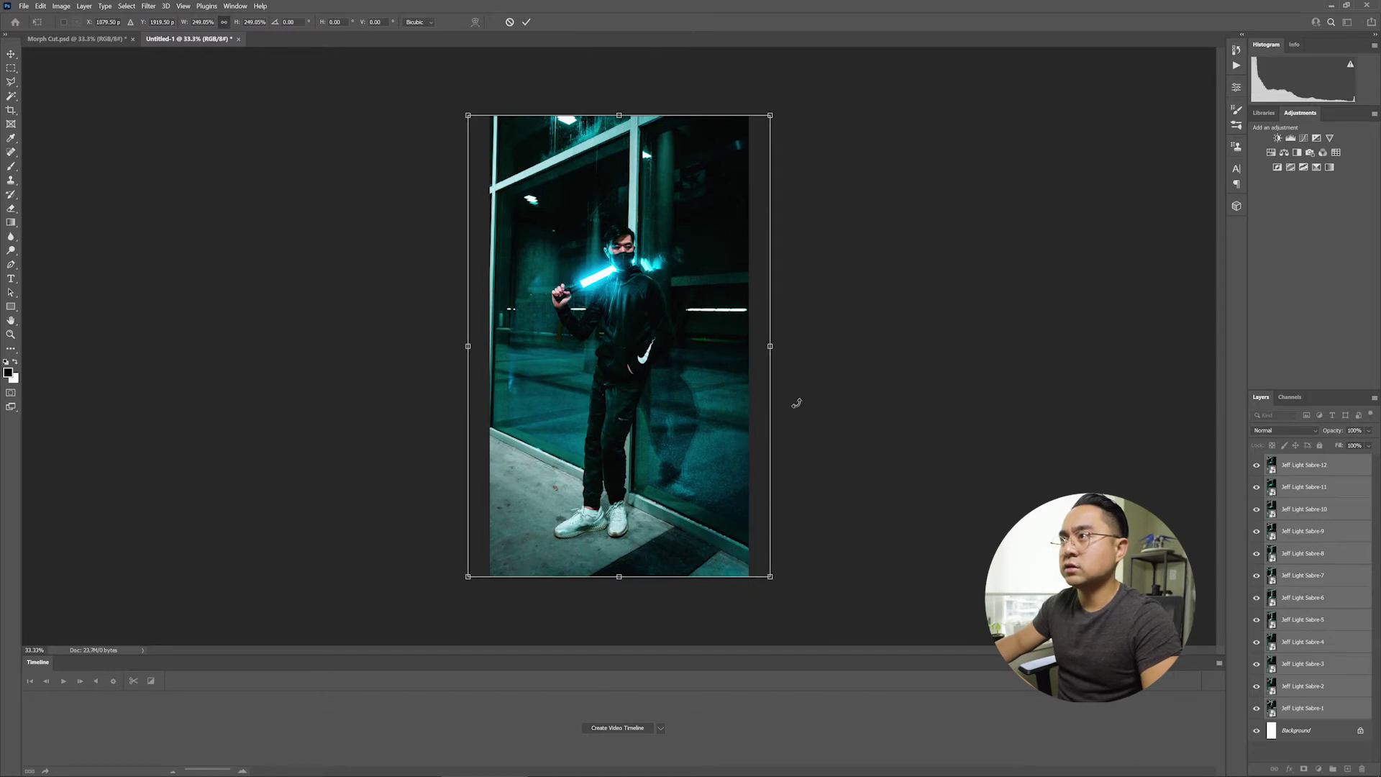
key("Return")
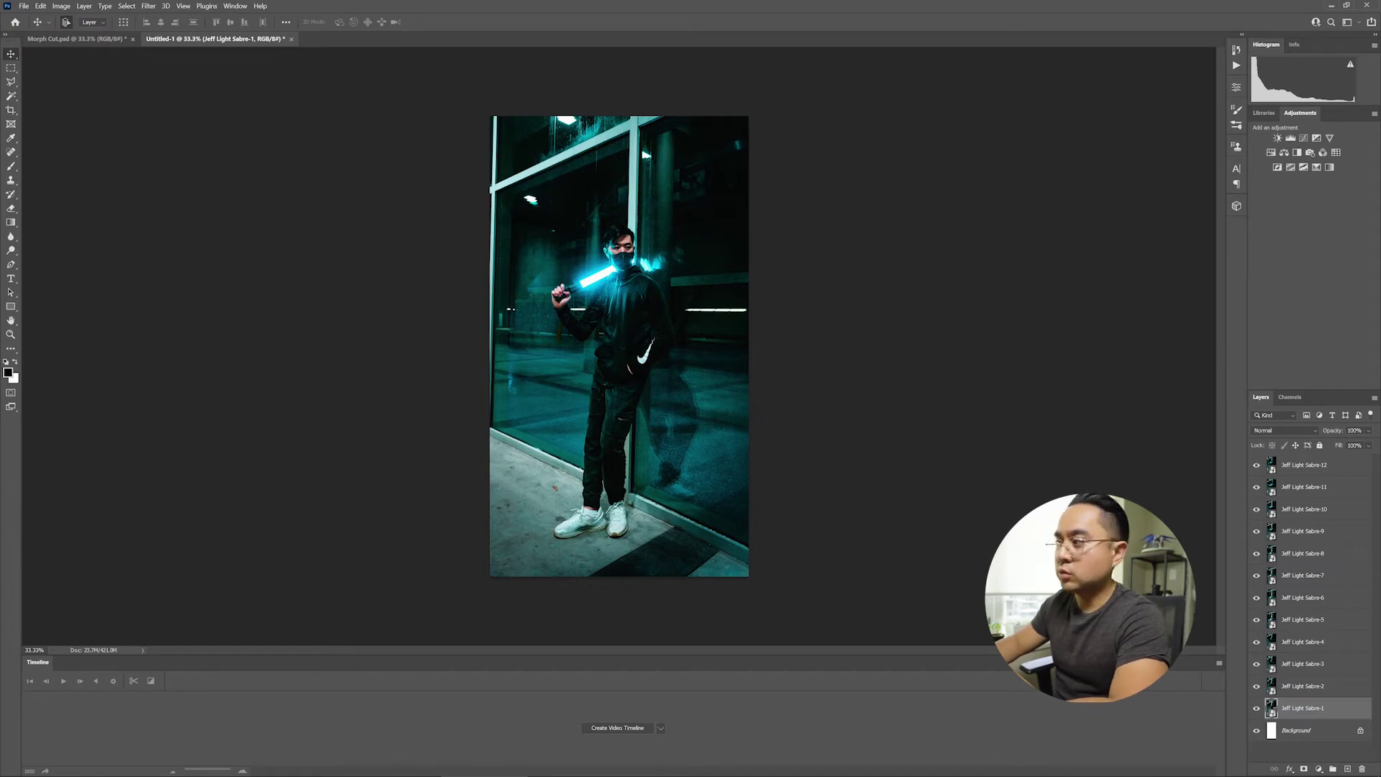
Hide photo layers 2 to 12, turn layer 2 back on above layer 1 and lower its opacity to 49%
left_click_drag(1259, 468, 1259, 695)
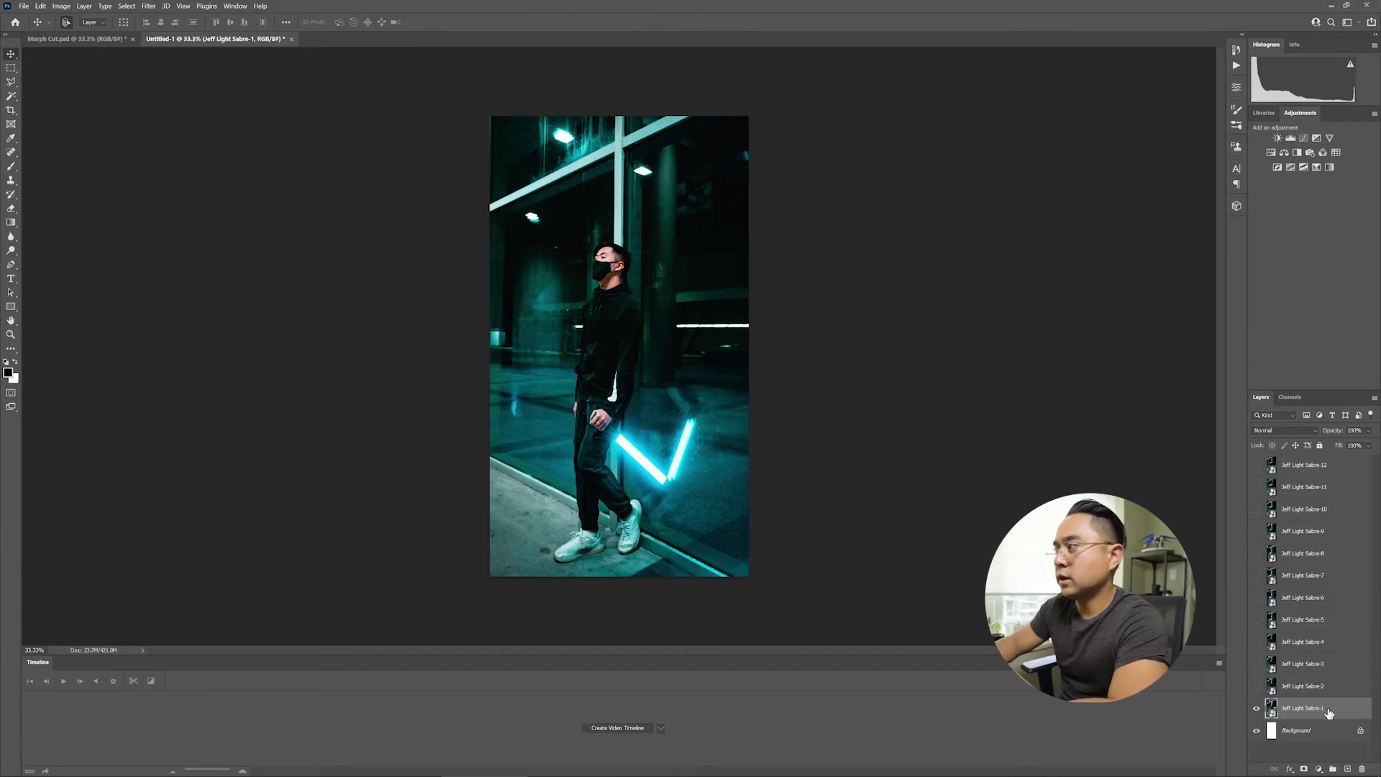
left_click(1333, 688)
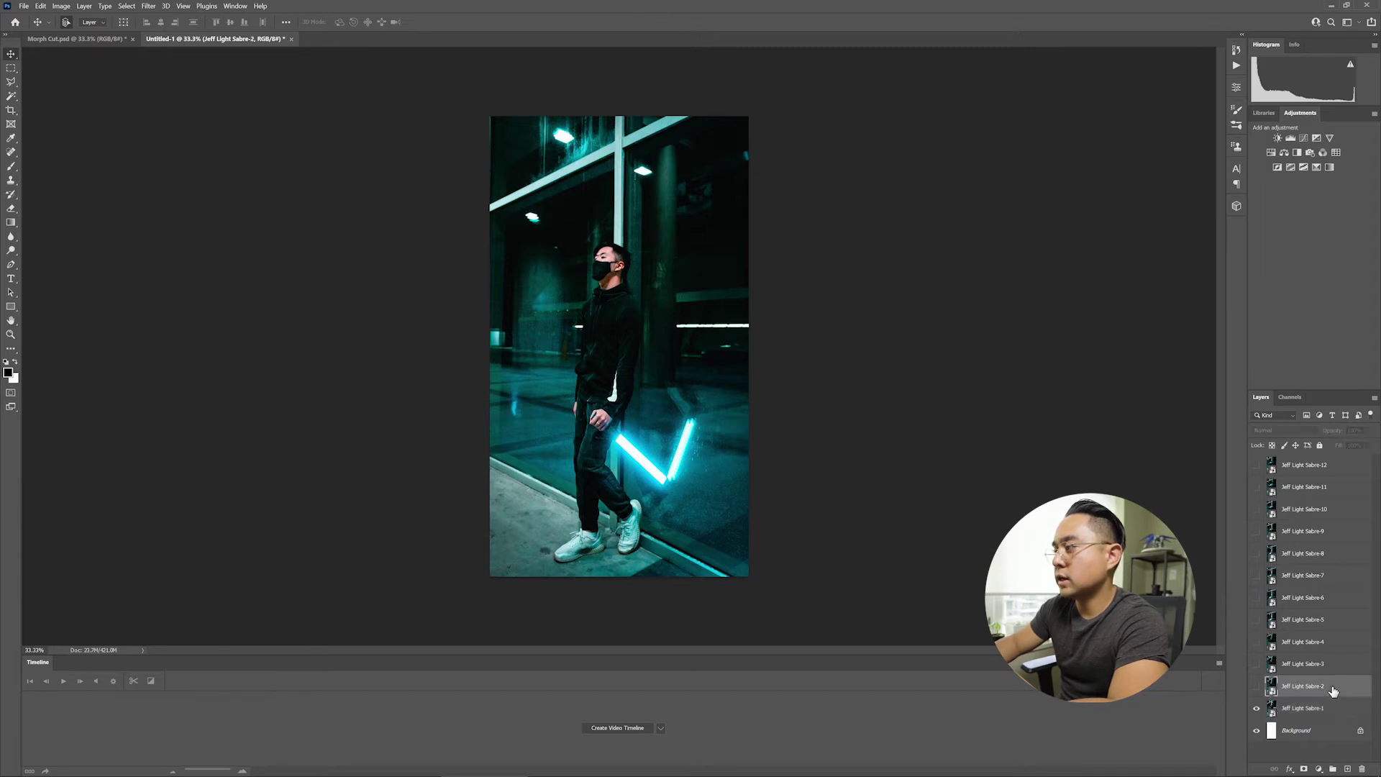
left_click(1257, 686)
left_click(1369, 430)
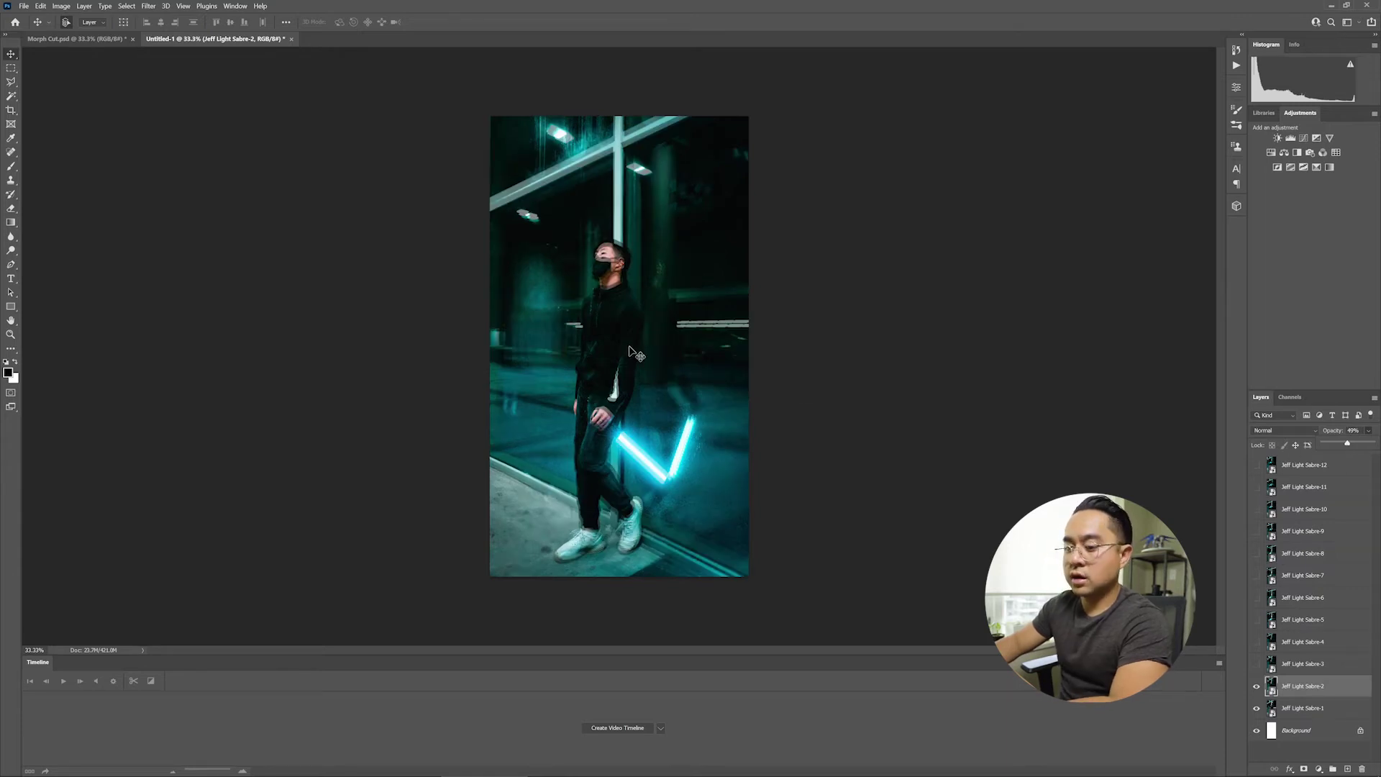
Free-transform the semi-transparent layer 2 and nudge it down about 30 pixels to align the subject with layer 1
key("ctrl")
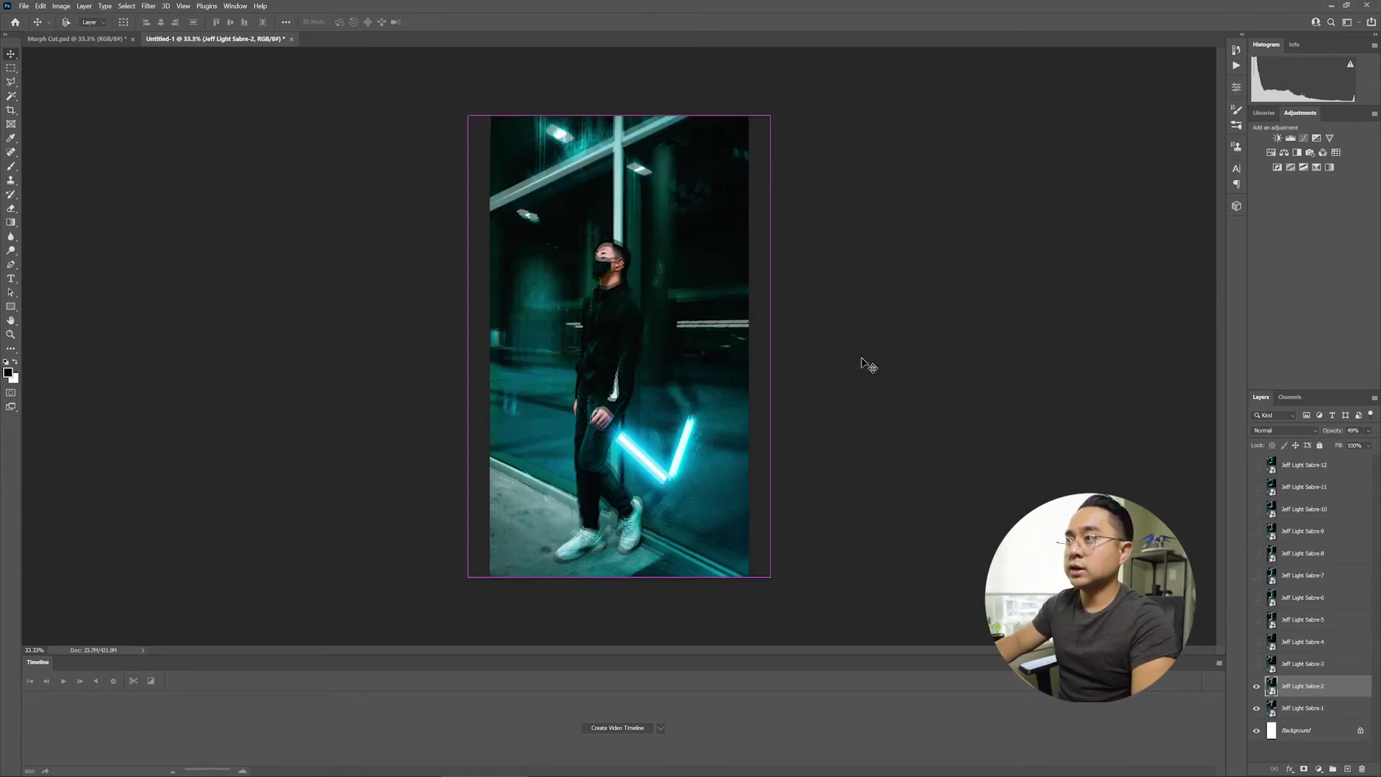
key("ctrl+t")
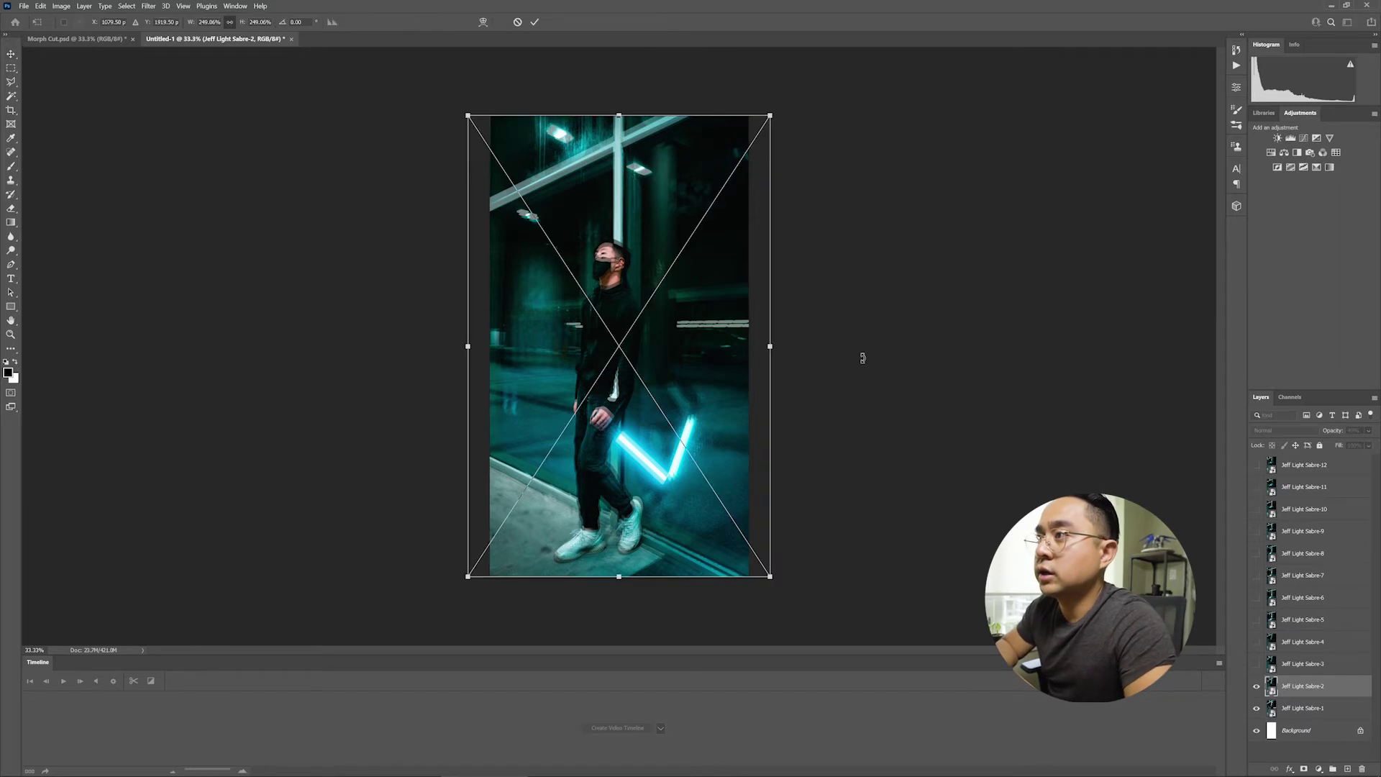
key("Down")
key("Down")
key("Down")
key("Down")
key("Down")
key("Down")
key("Down")
key("Down")
key("Down")
key("Down")
key("Down")
key("Down")
key("Down")
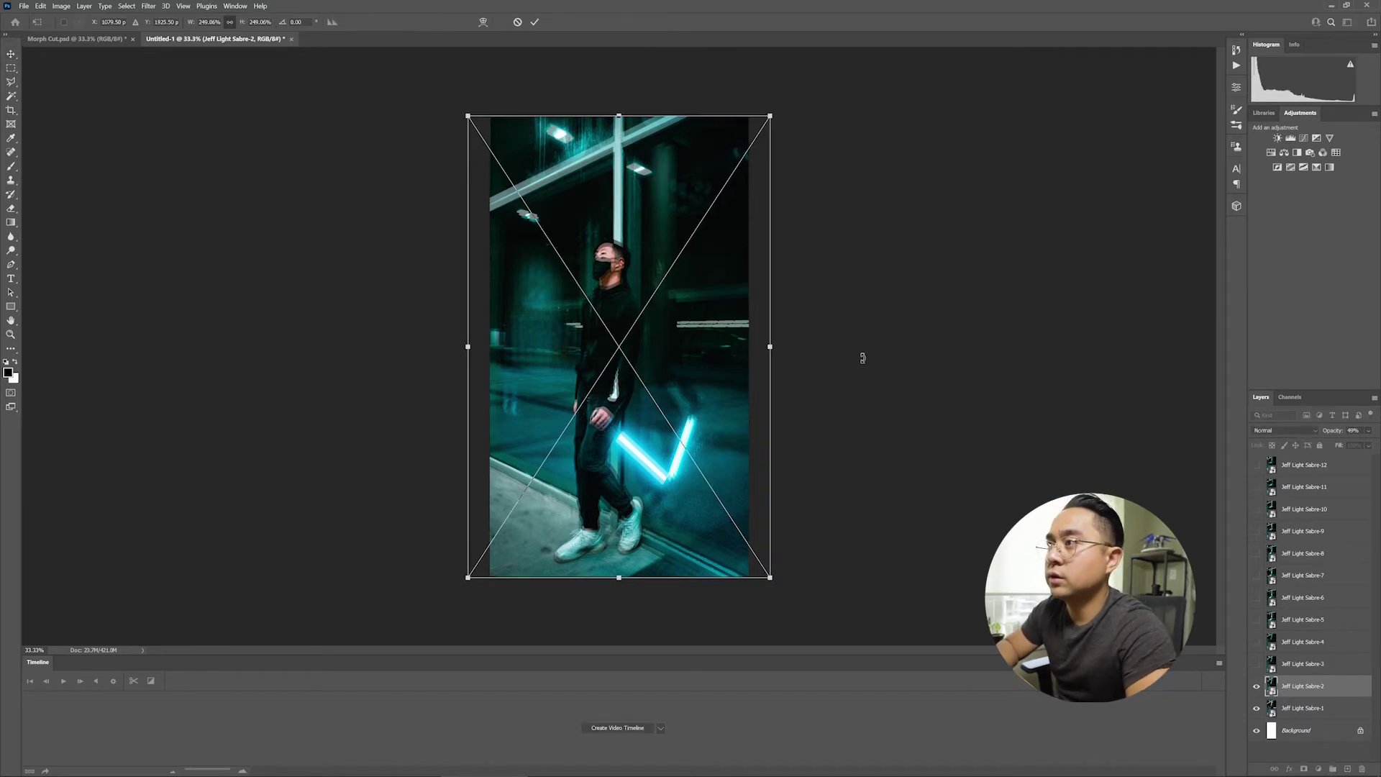
key("Down")
key("Down")
key("Down")
key("Down")
key("Down")
key("Down")
key("Down")
key("Down")
key("Down")
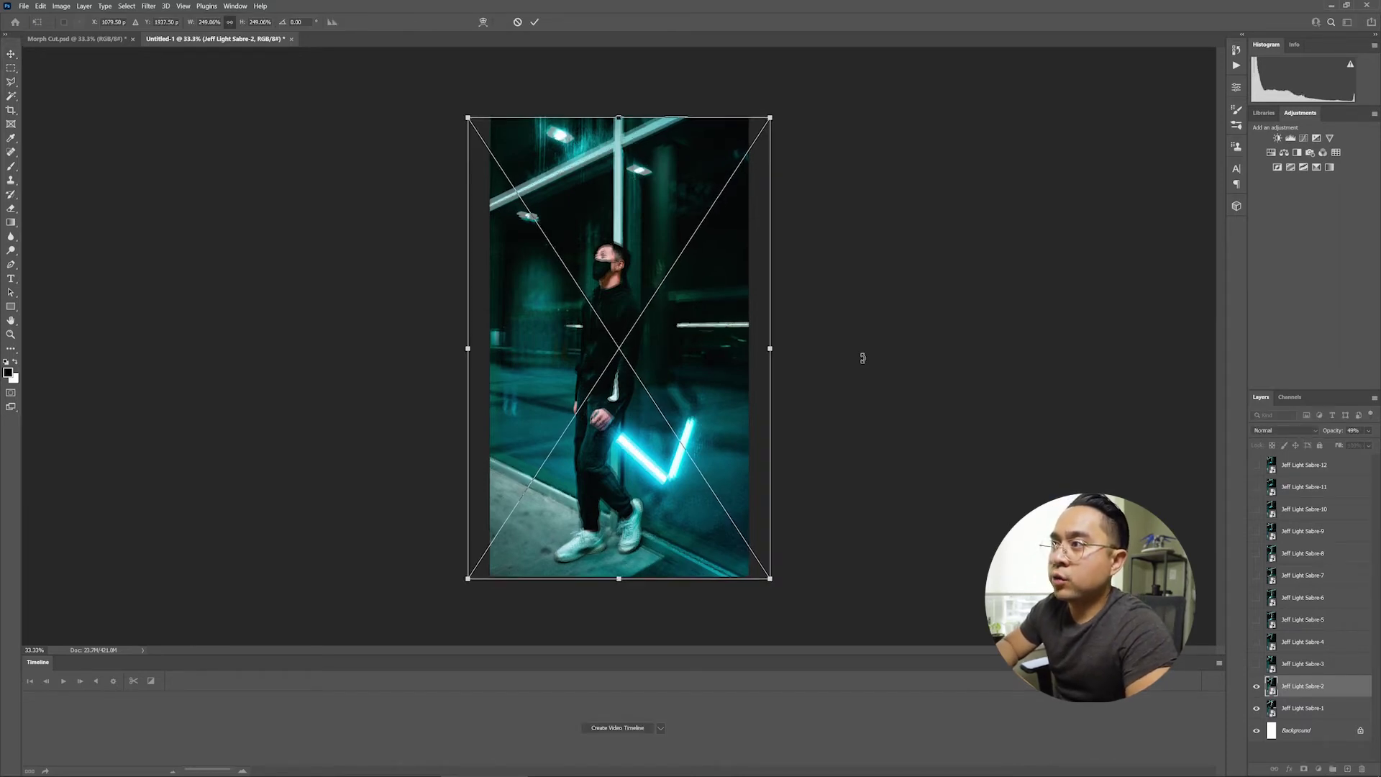
key("Down")
key("Down")
key("Down")
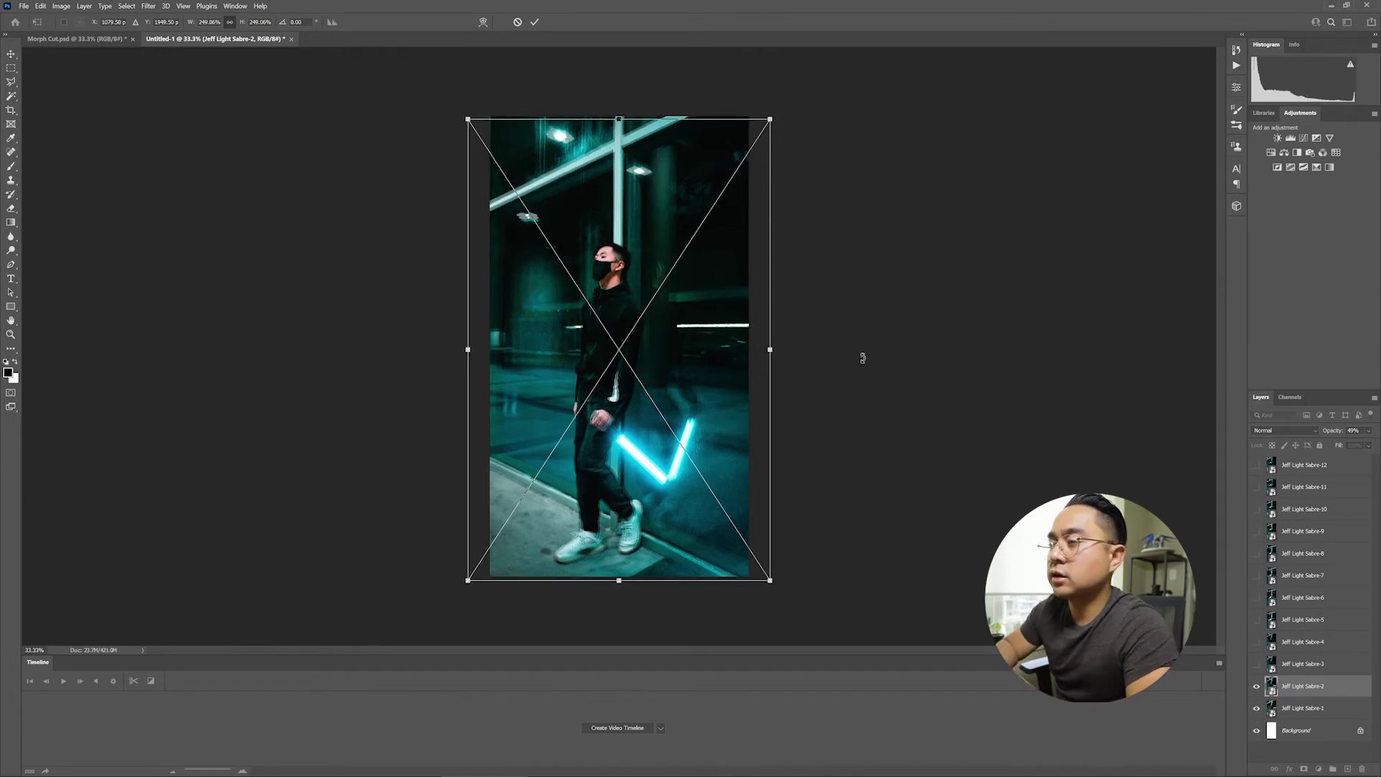
key("Down")
key("Down")
key("Down")
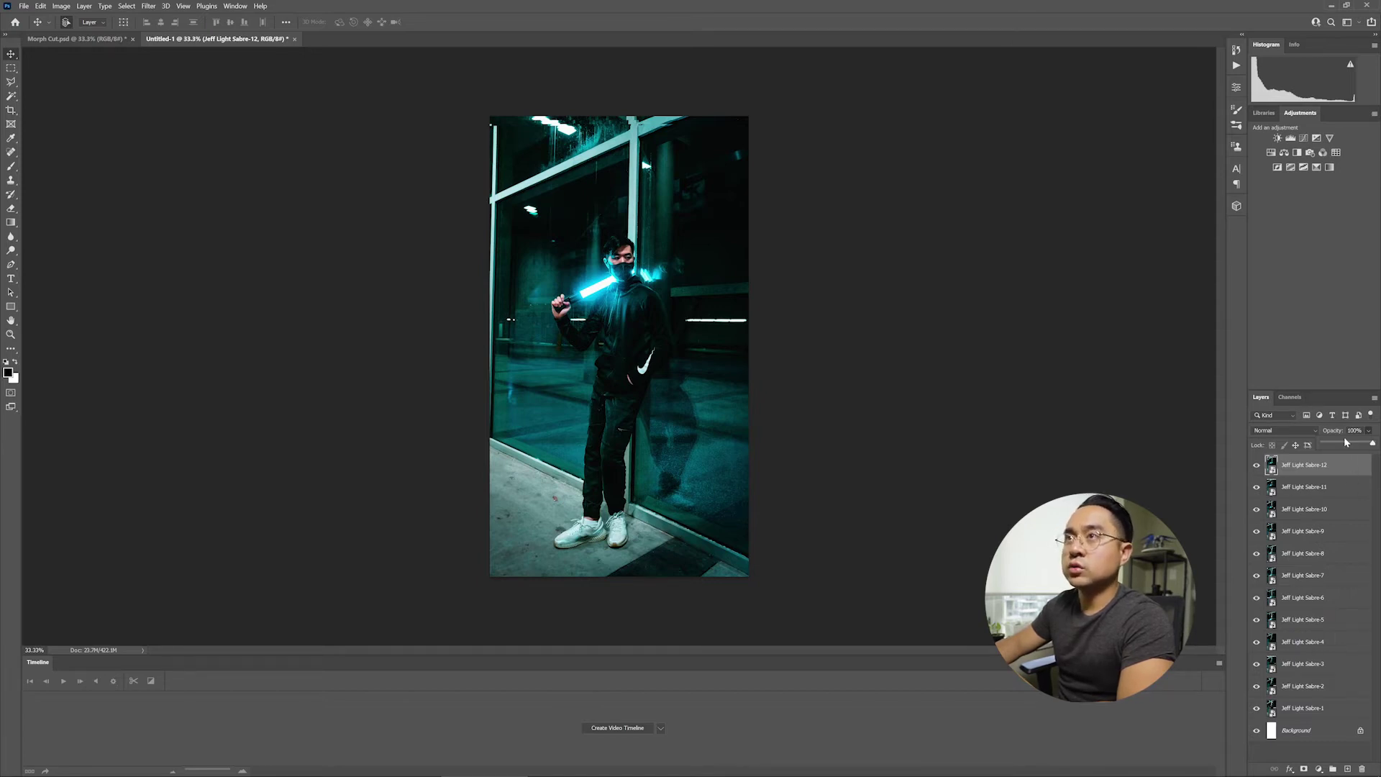
Create a video timeline and convert it to a frame animation with a 5-second delay on the first frame
left_click(237, 6)
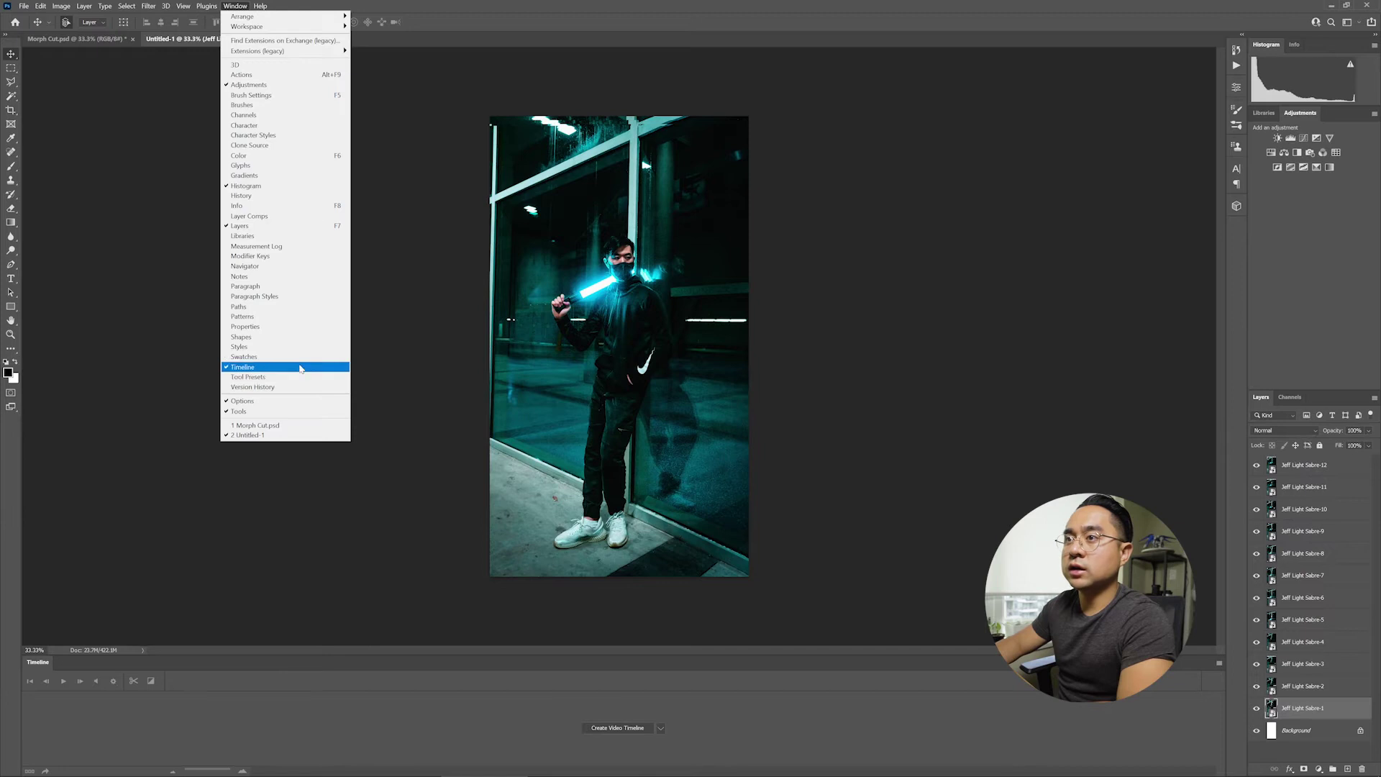
left_click(301, 368)
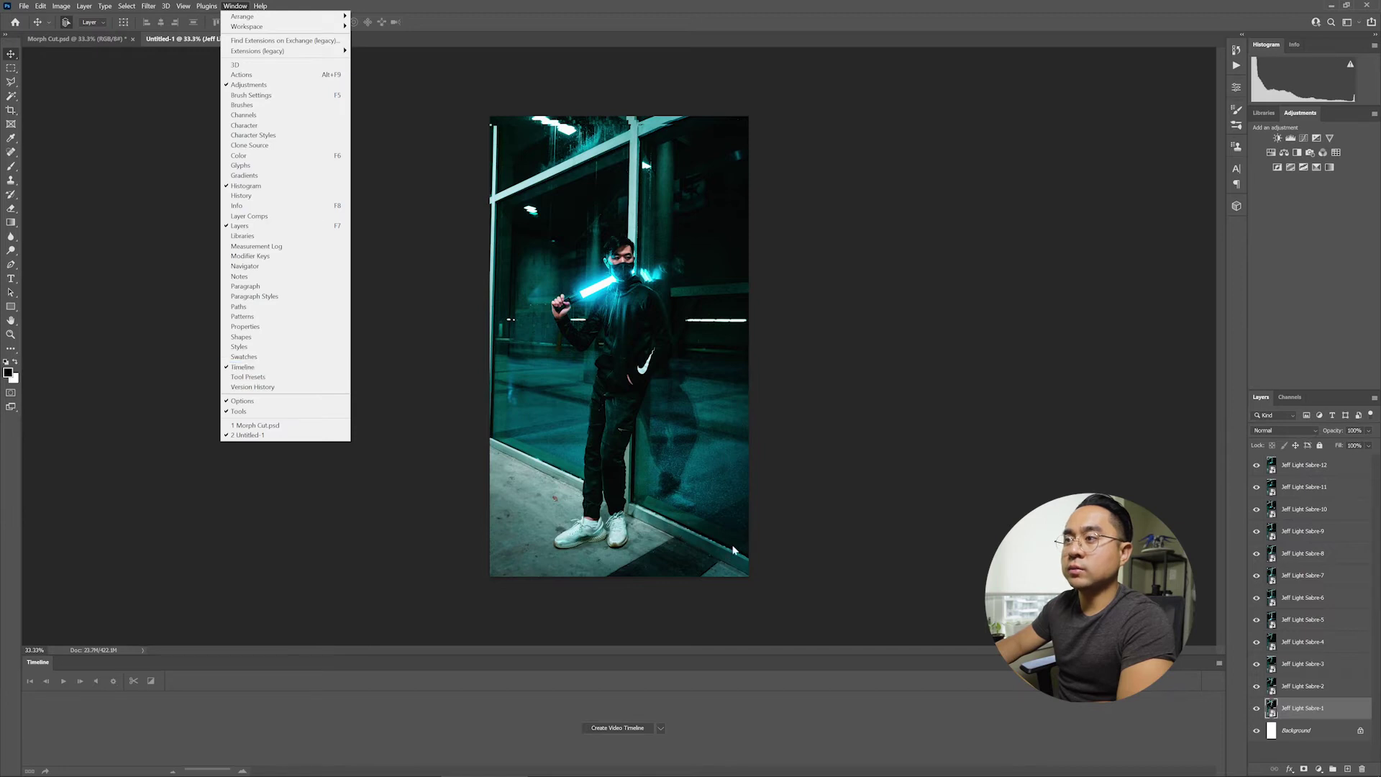
left_click(645, 730)
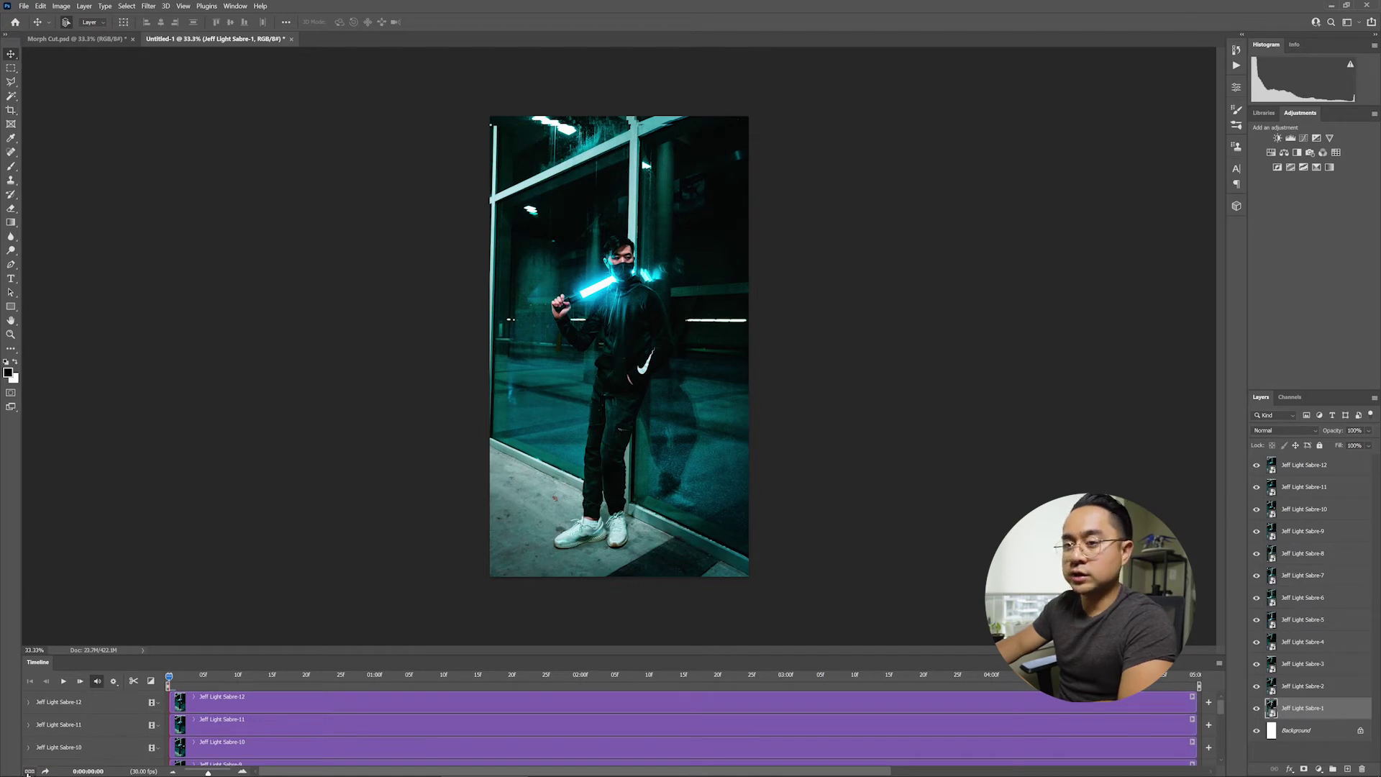
left_click(28, 772)
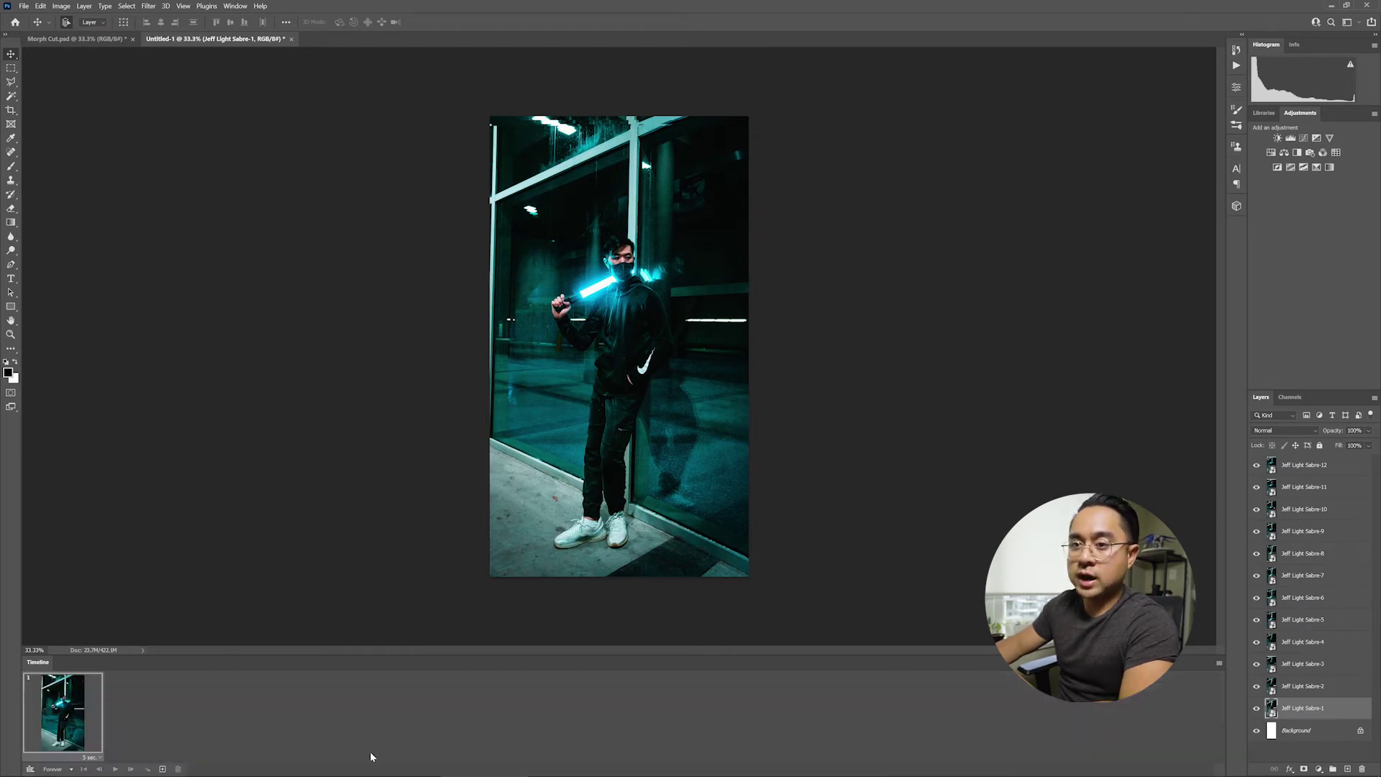
left_click(43, 757)
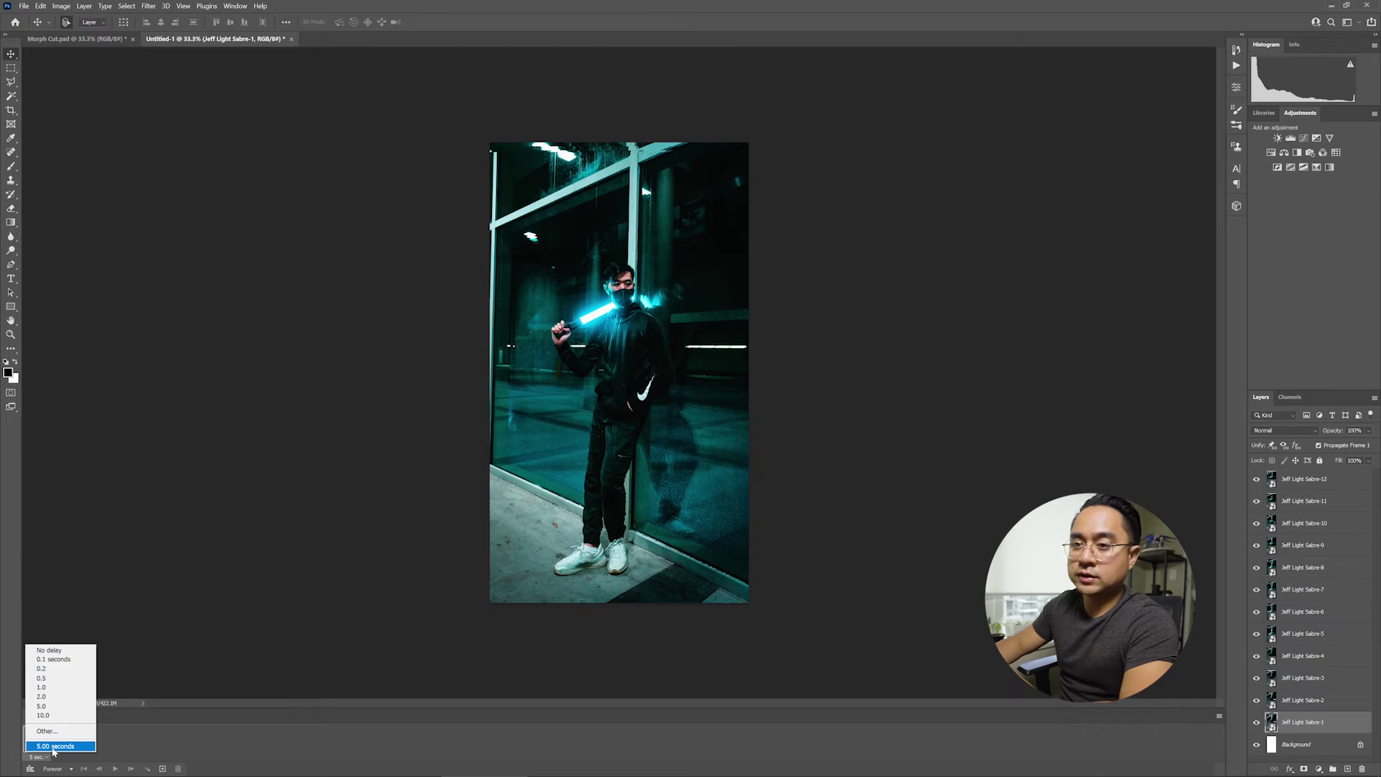
left_click(54, 747)
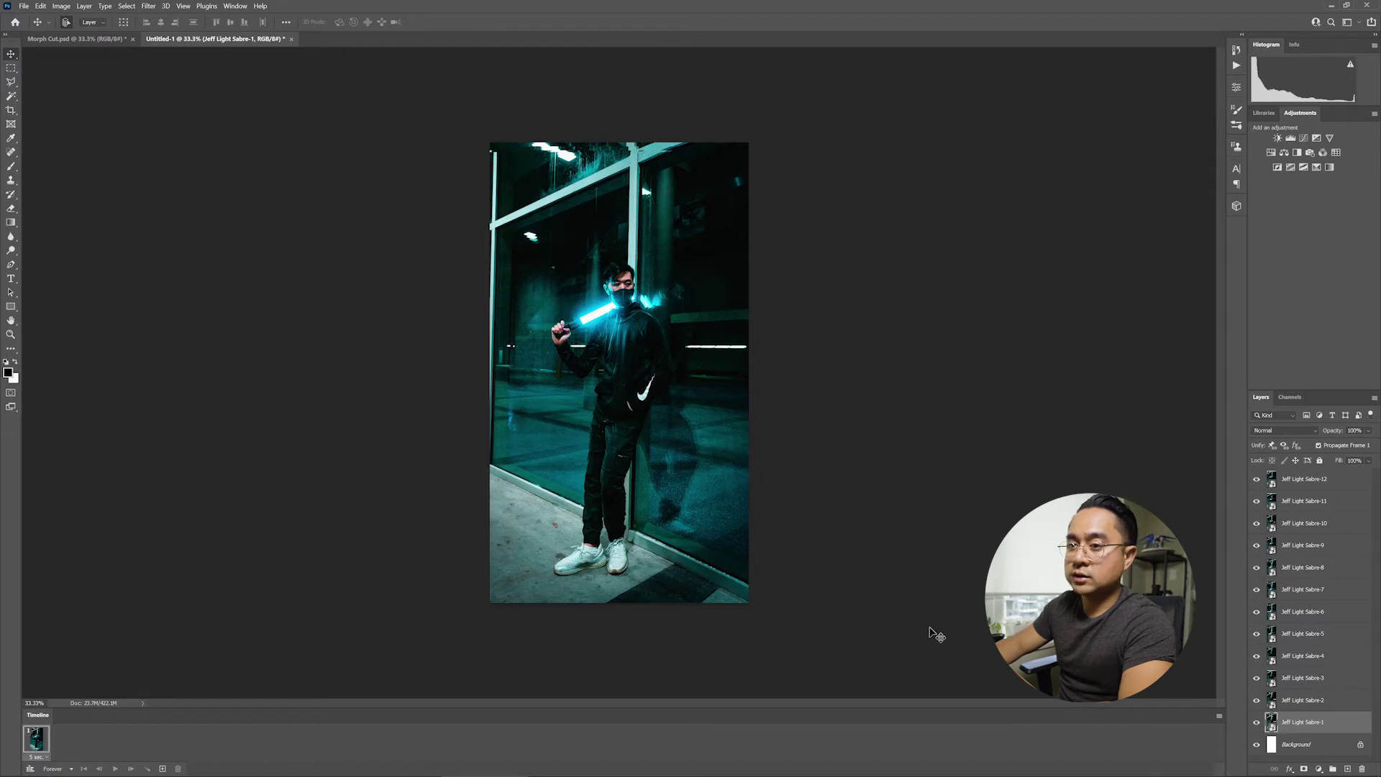
Duplicate the animation frame twelve times and delete the surplus last one, leaving twelve frames
left_click(161, 770)
left_click(161, 770)
left_click(161, 769)
left_click(161, 770)
left_click(161, 769)
left_click(161, 770)
left_click(161, 770)
left_click(161, 770)
left_click(161, 770)
left_click(162, 769)
left_click(161, 770)
left_click(161, 770)
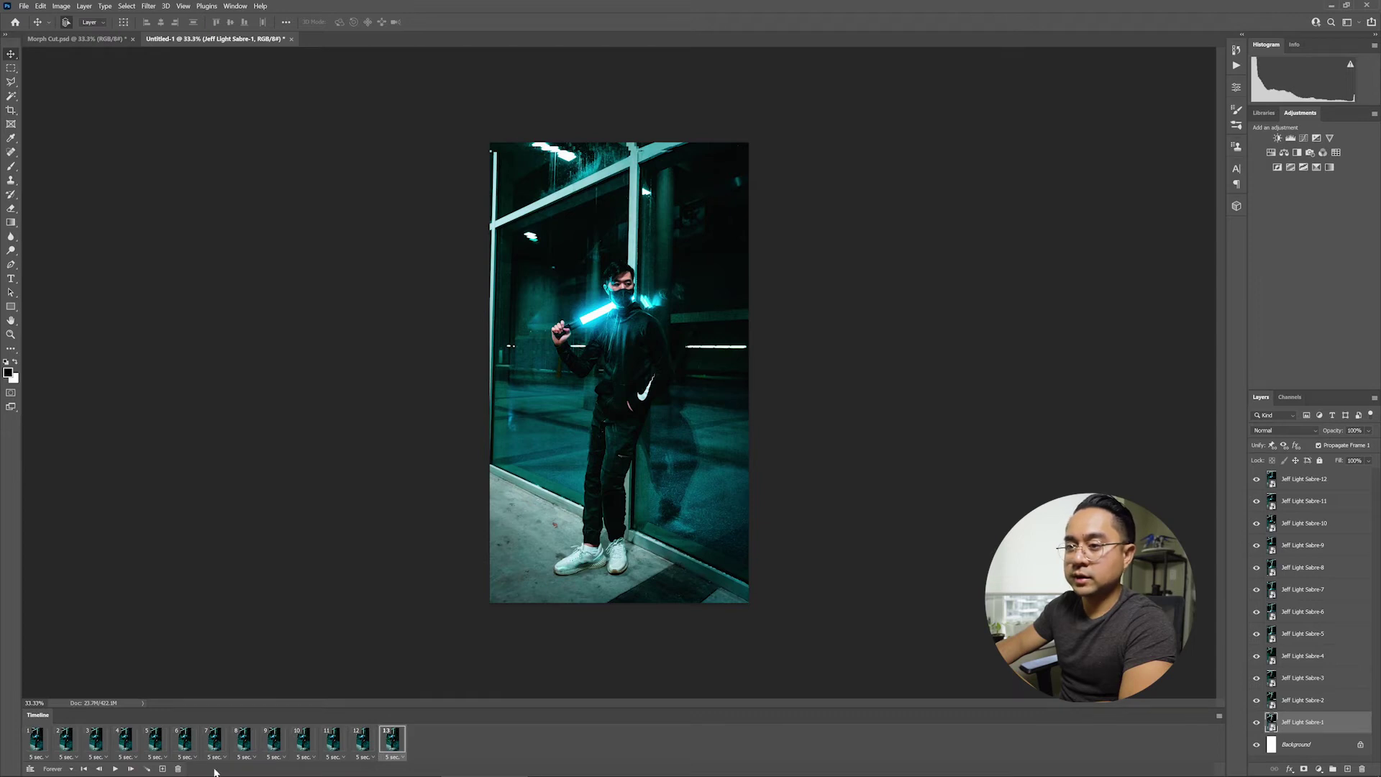
left_click(178, 769)
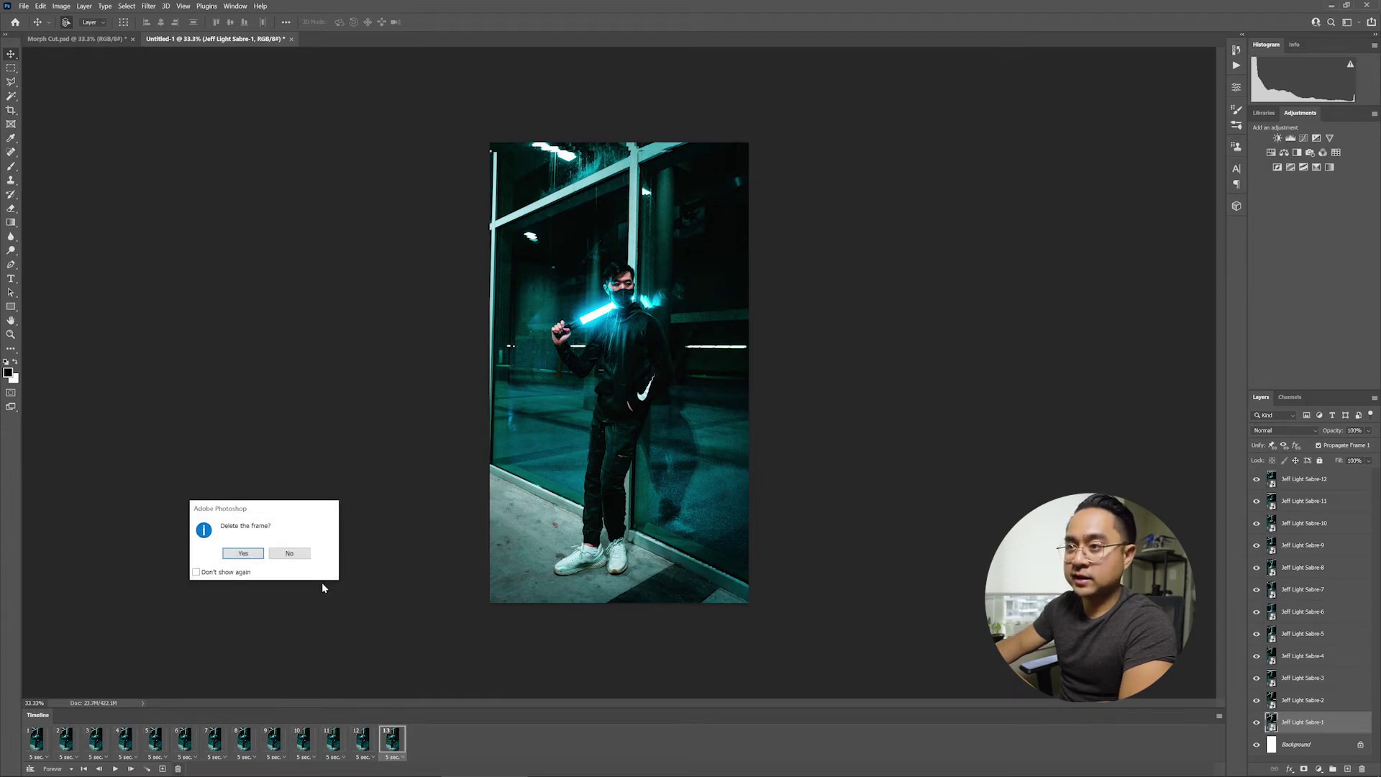
left_click(243, 555)
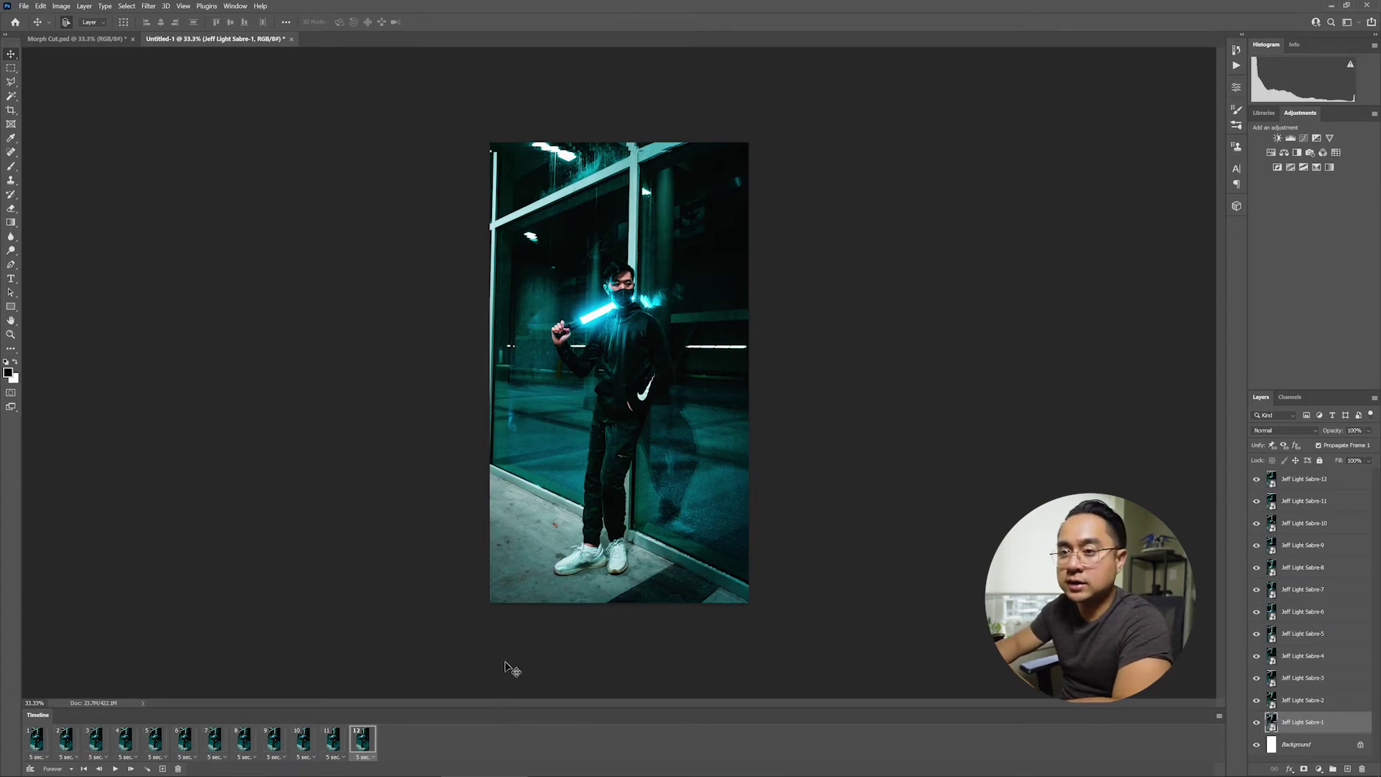
In frame 1, hide photo layers 2 through 12, leaving only photo layer 1 and the background on
left_click(36, 741)
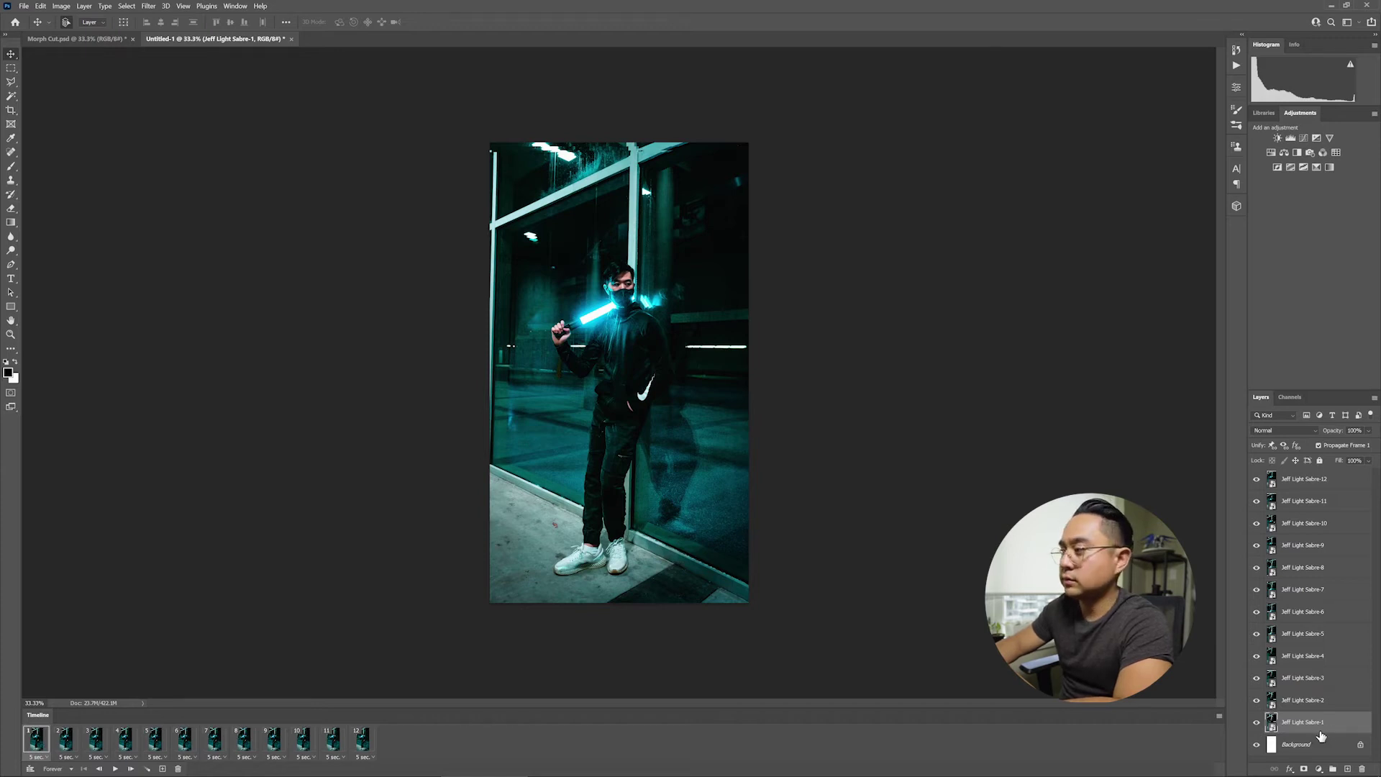
left_click(1257, 479)
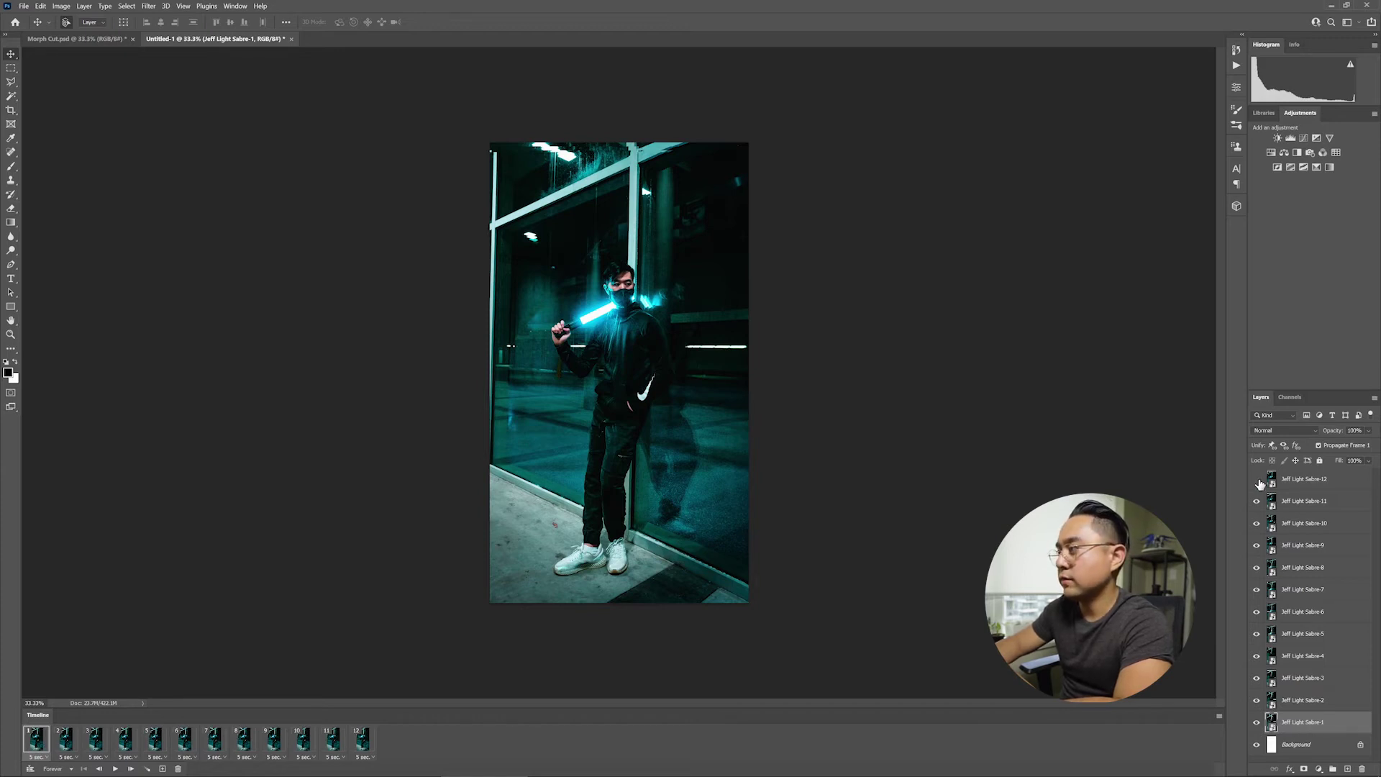
left_click_drag(1256, 499, 1259, 704)
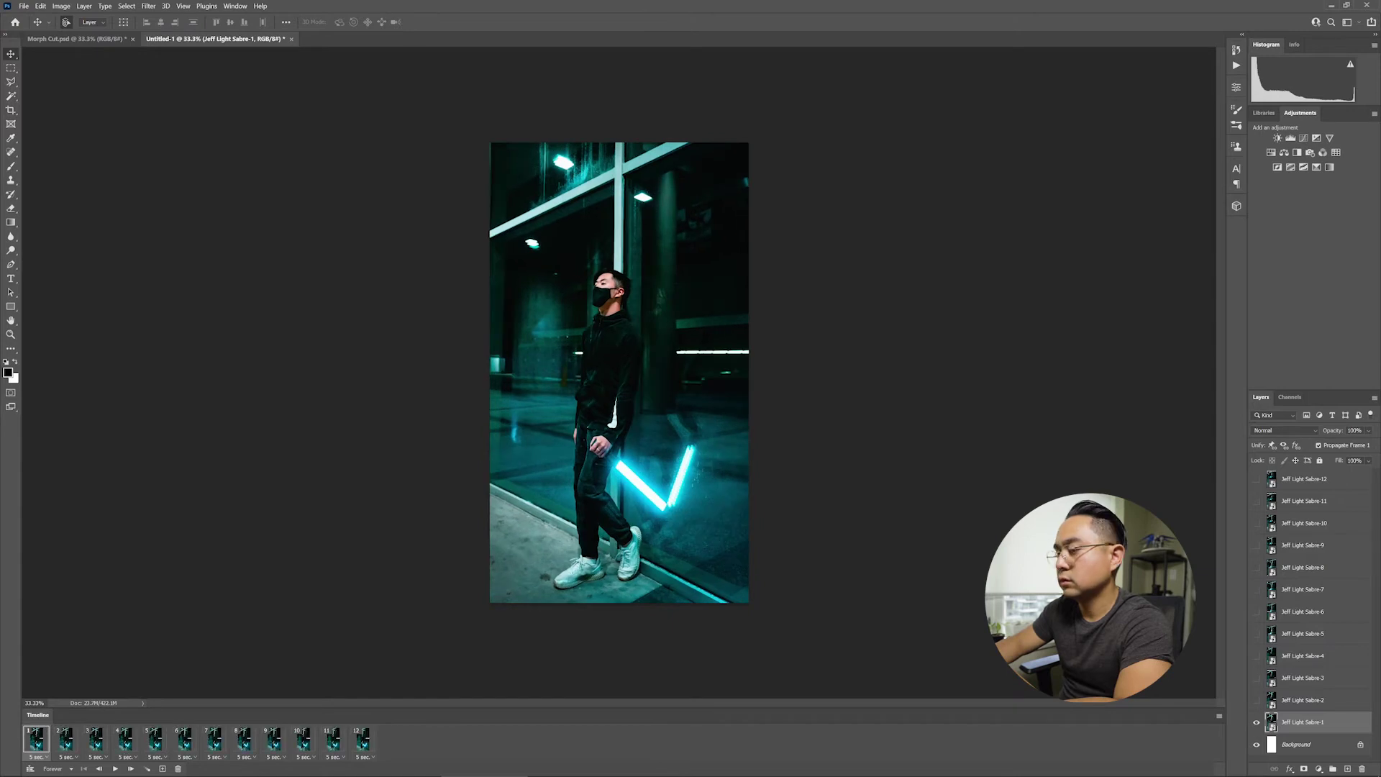
Turn on photo layer 2 in frame 2 and photo layer 3 in frame 3, and check frames 1 to 3 in turn
left_click(66, 741)
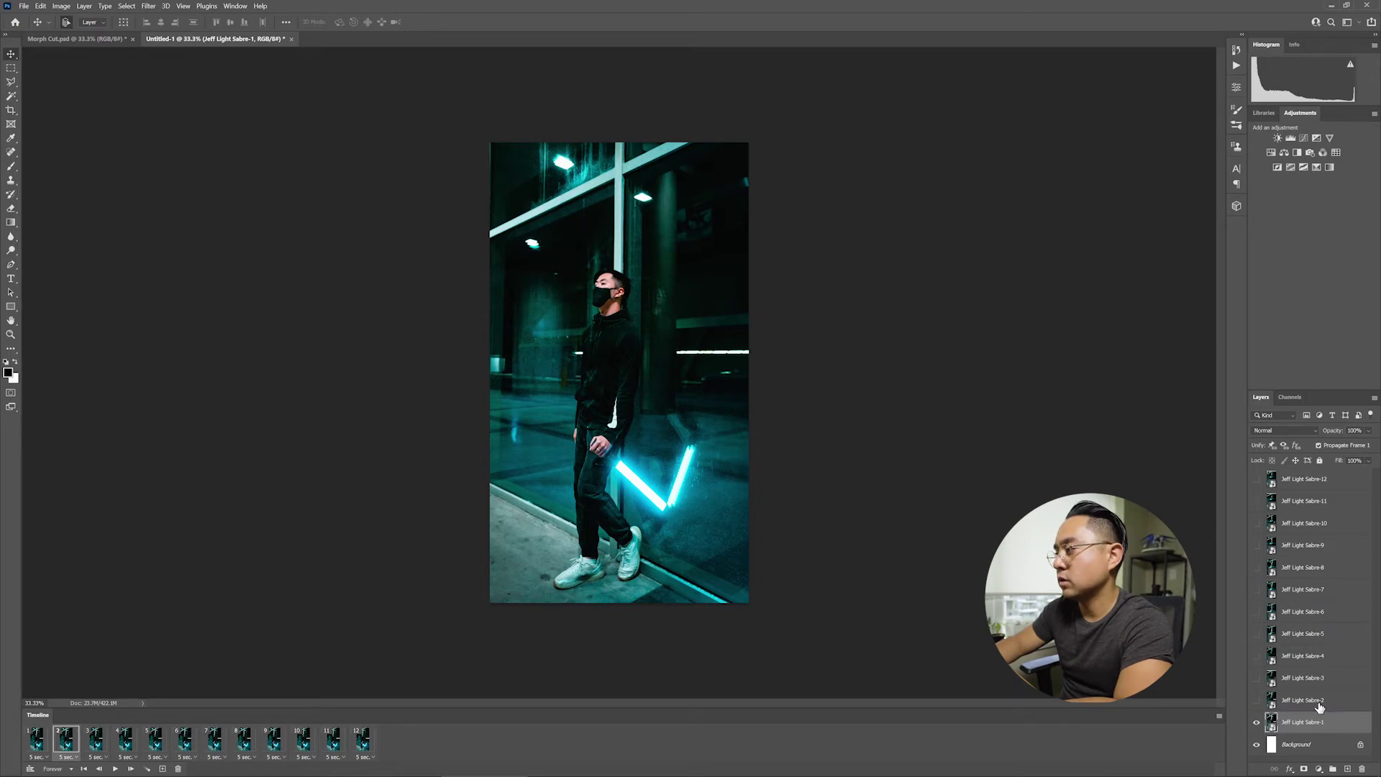
left_click(1324, 702)
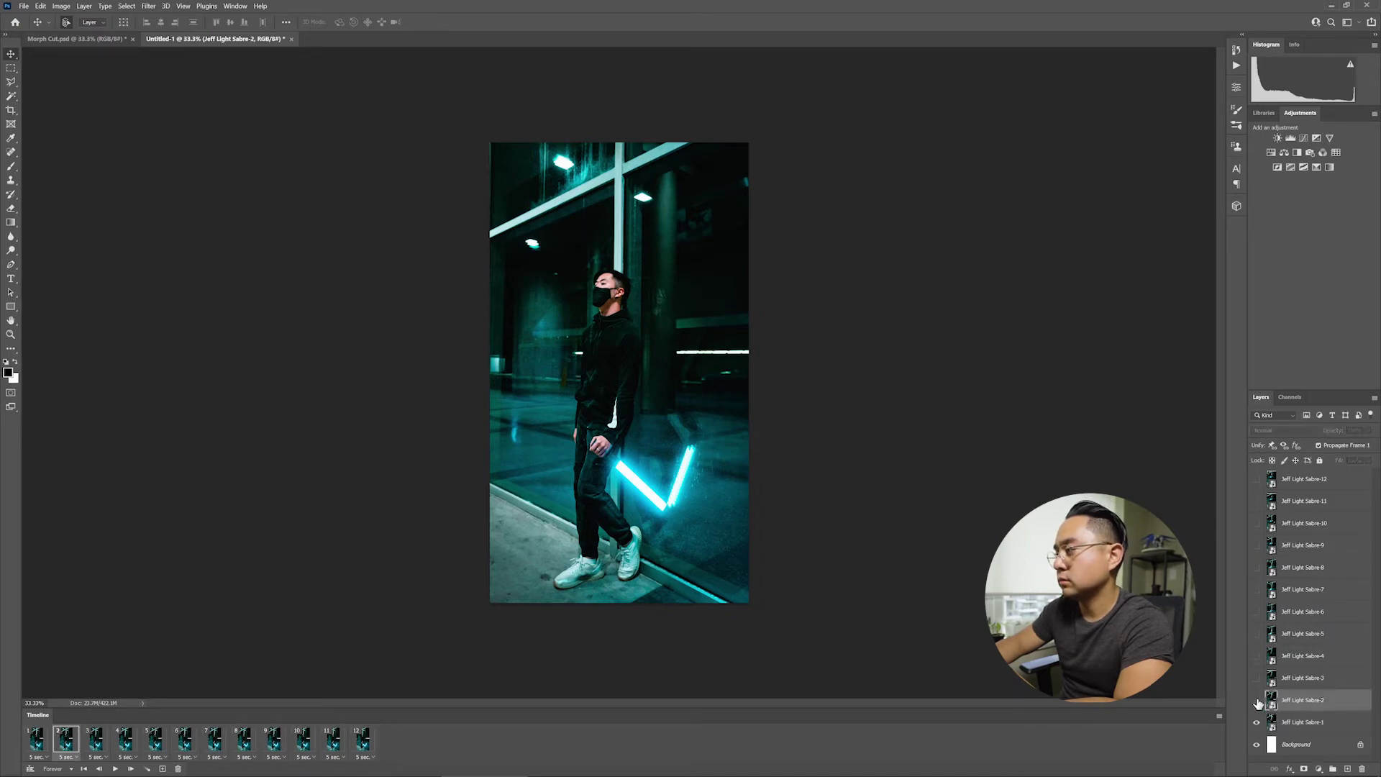
left_click(1257, 702)
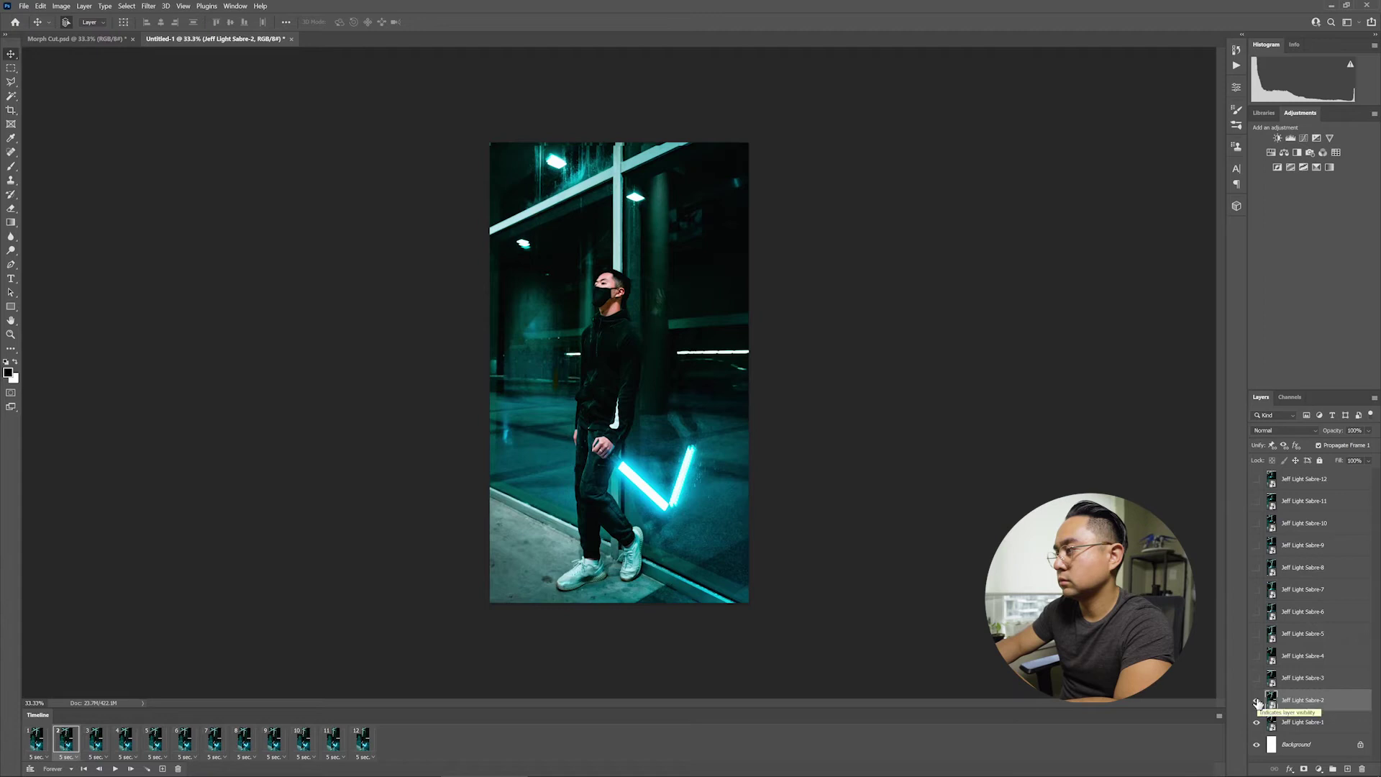
left_click(96, 741)
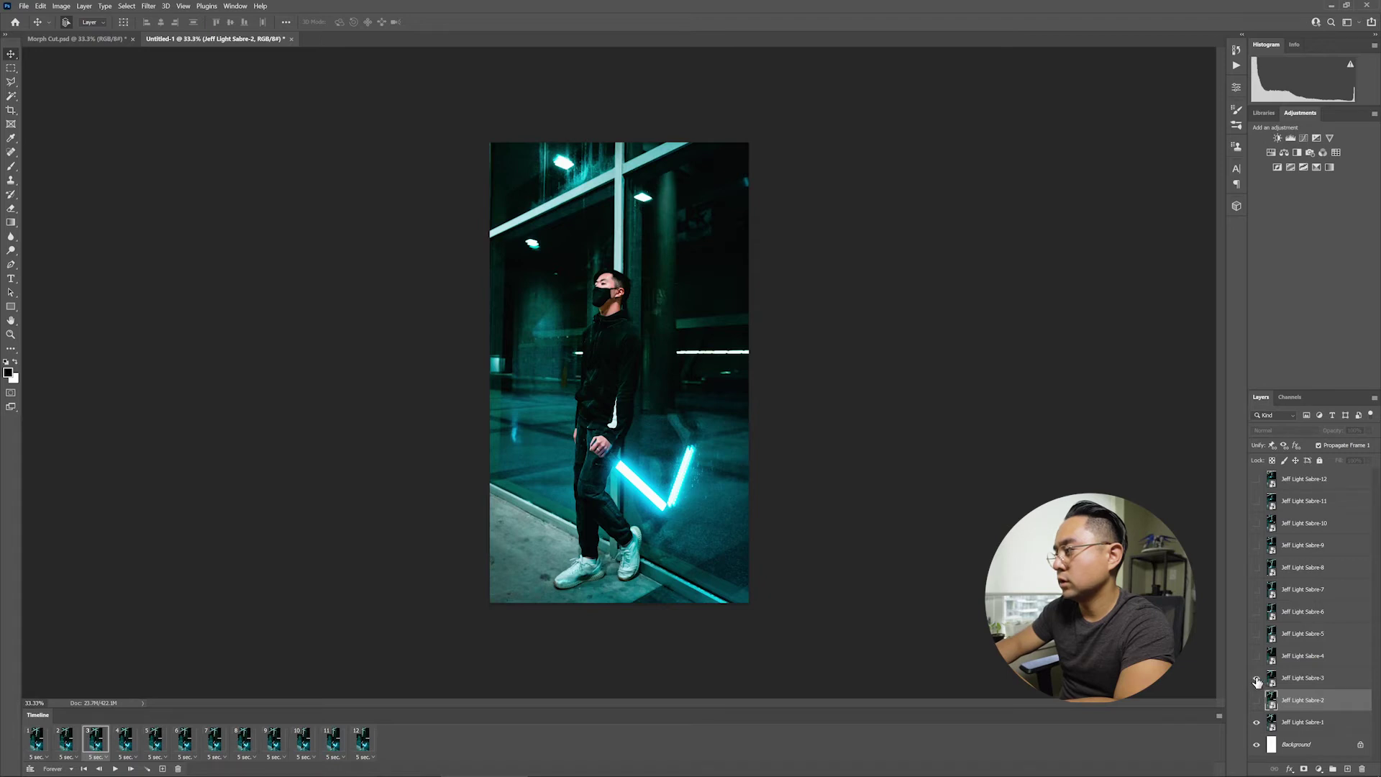
left_click(1257, 679)
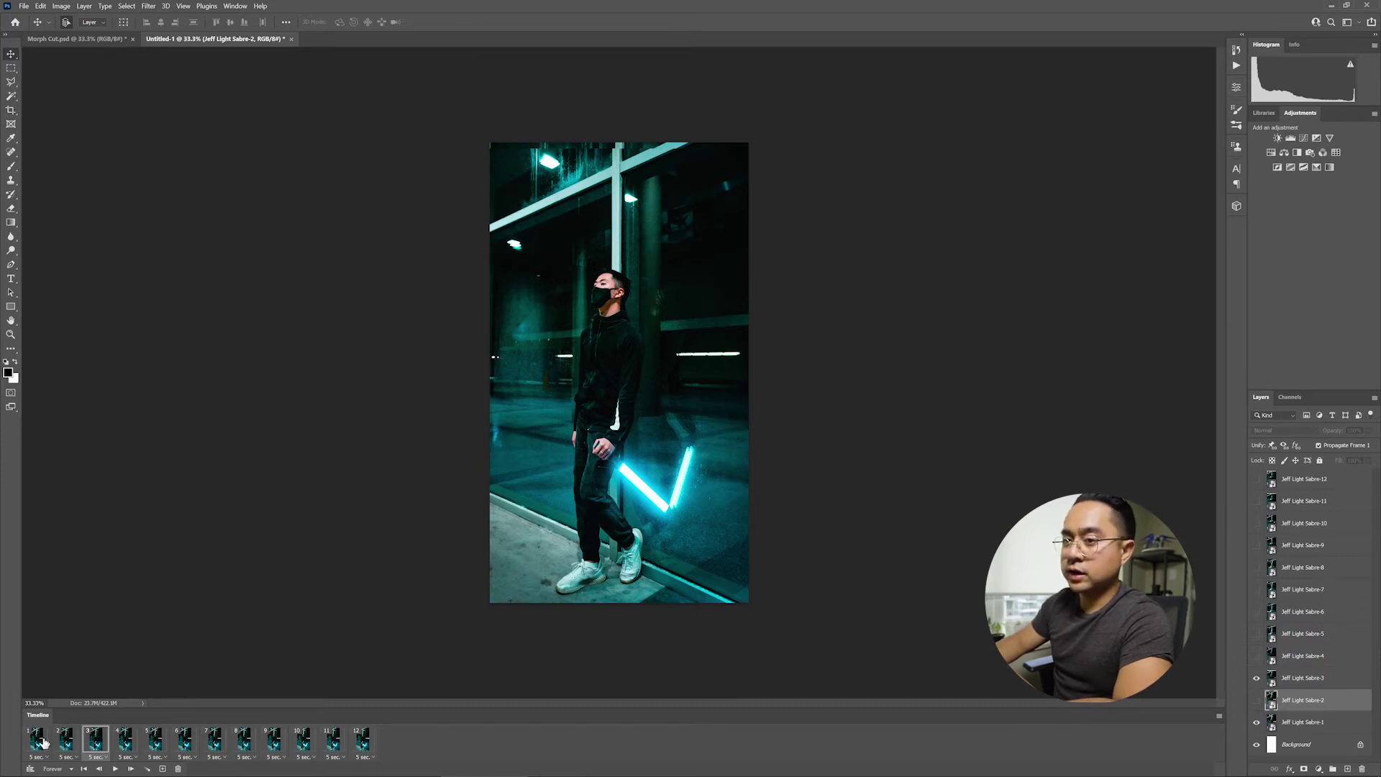
left_click(42, 741)
left_click(64, 741)
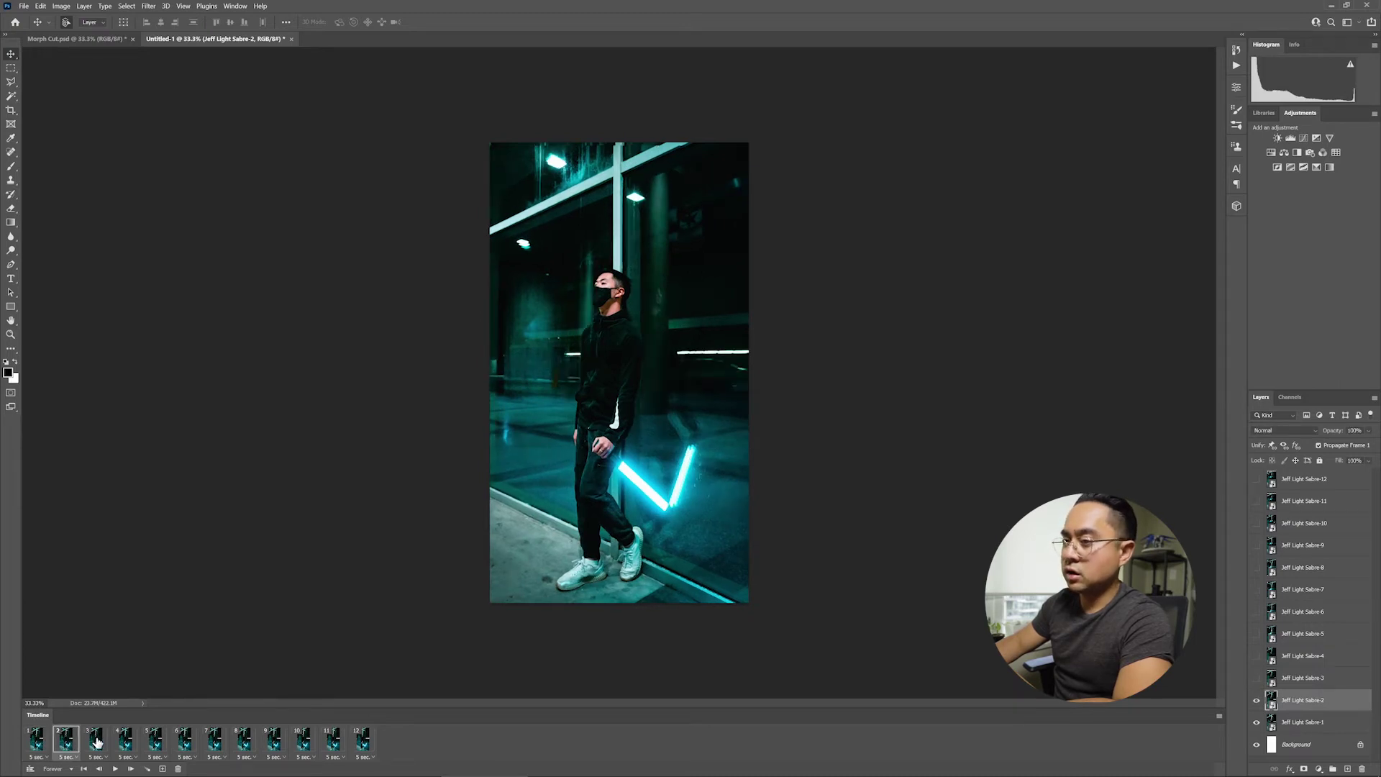
left_click(96, 741)
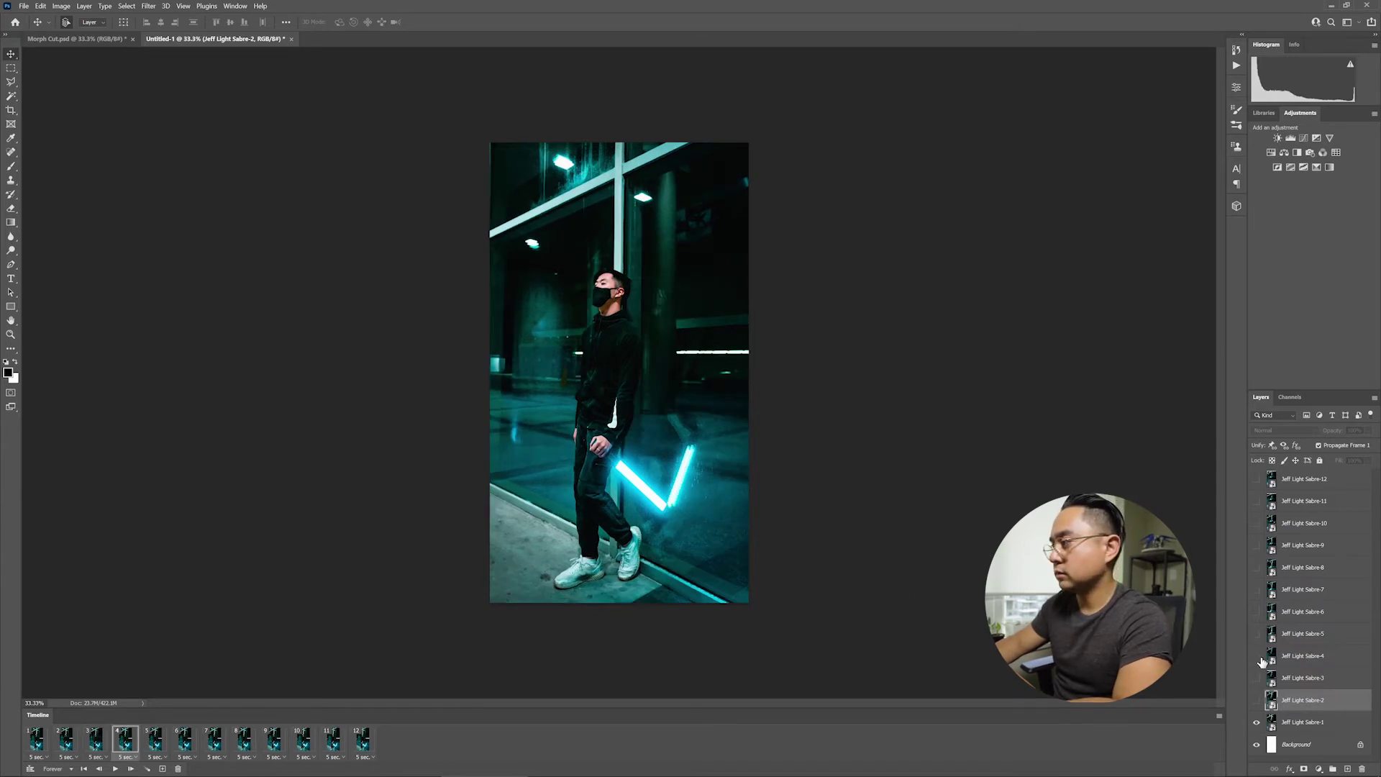
Turn on the matching photo layer in each of frames 4 to 12, ending with photo layer 12 in frame 12
left_click(1326, 657)
left_click(1341, 637)
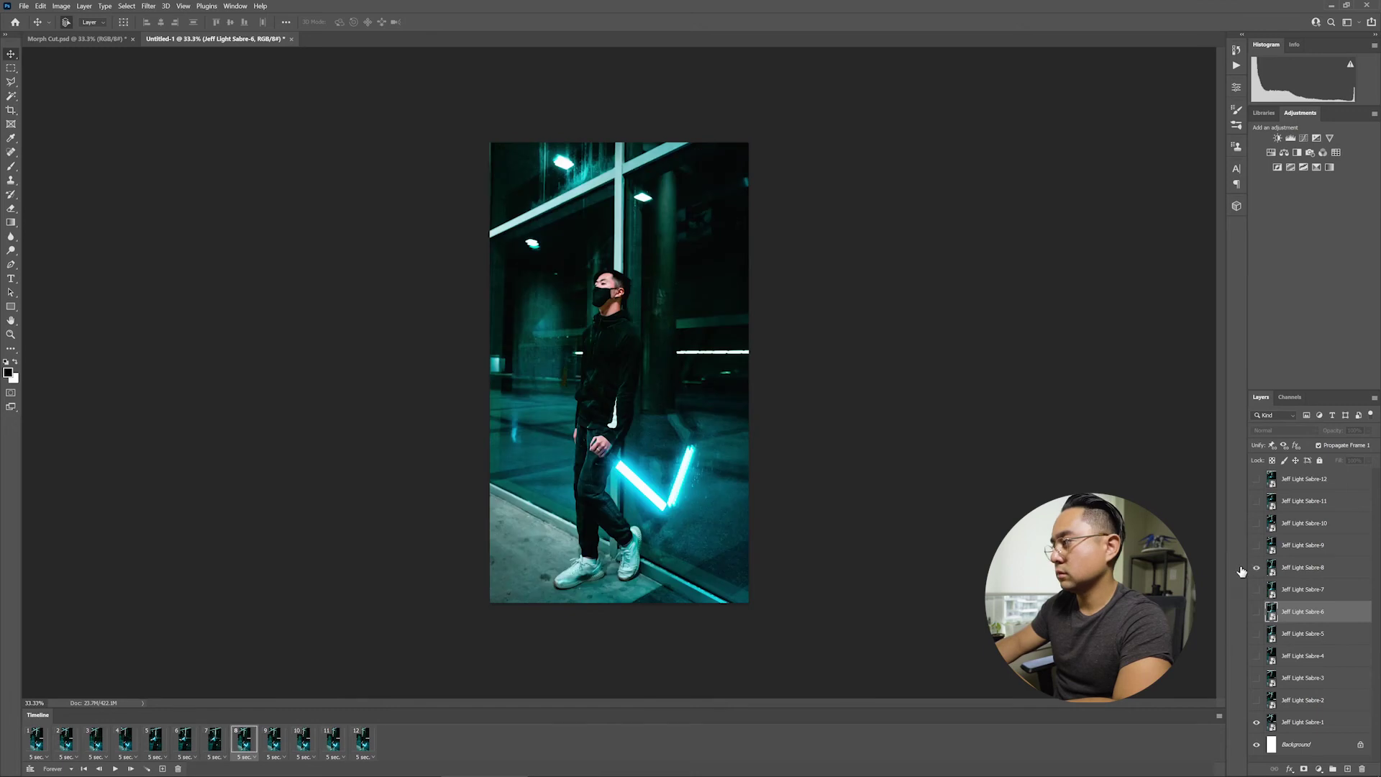
left_click(1350, 480)
left_click(907, 399)
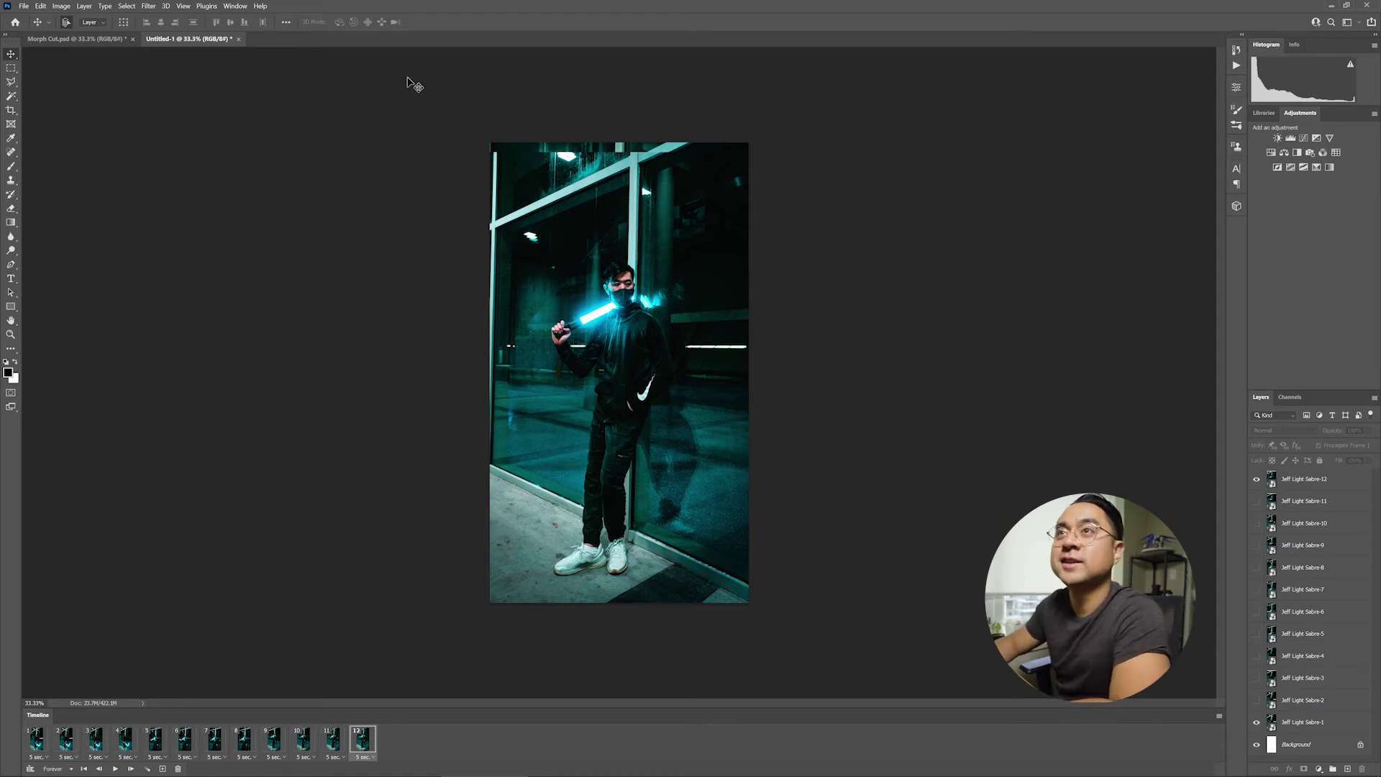
Start a Save for Web (Legacy) export of the animation with GIF as the file format
left_click(23, 6)
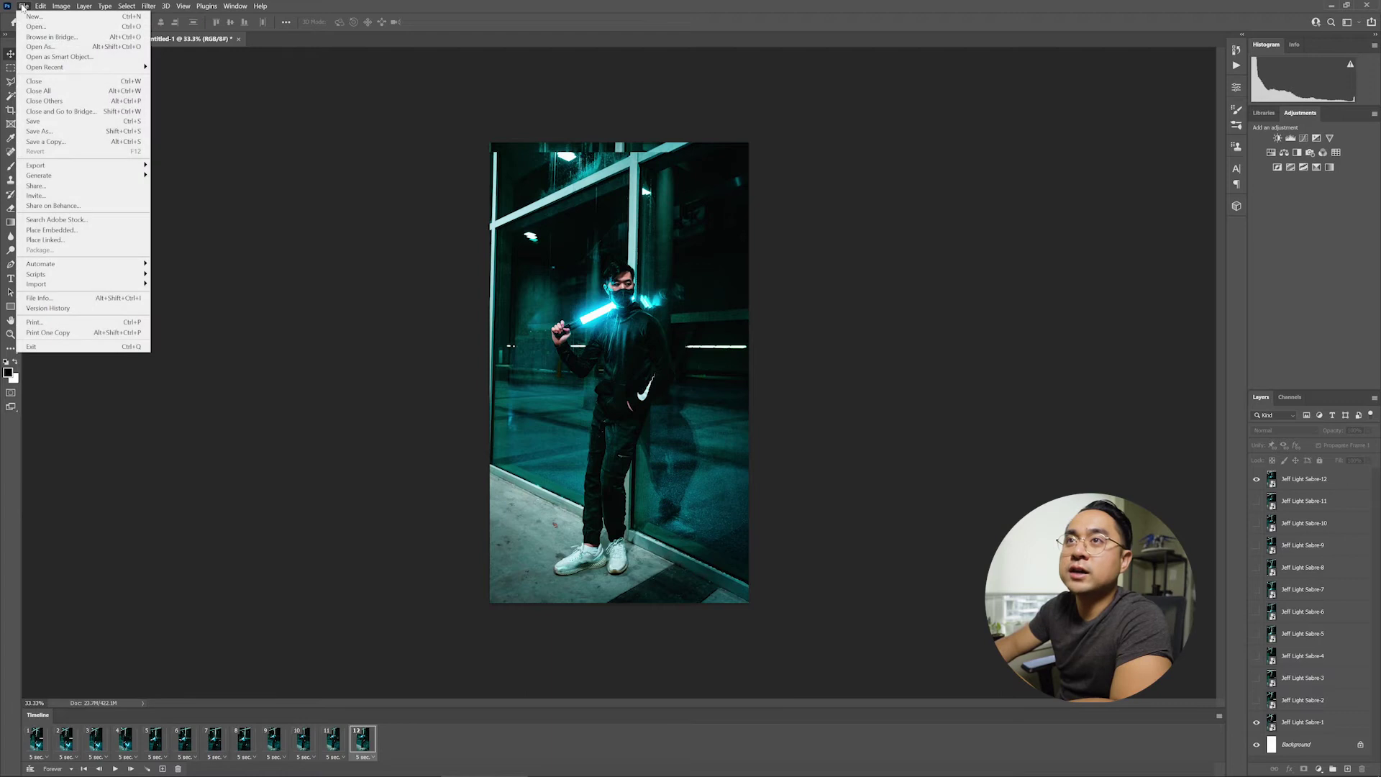
mouse_move(111, 168)
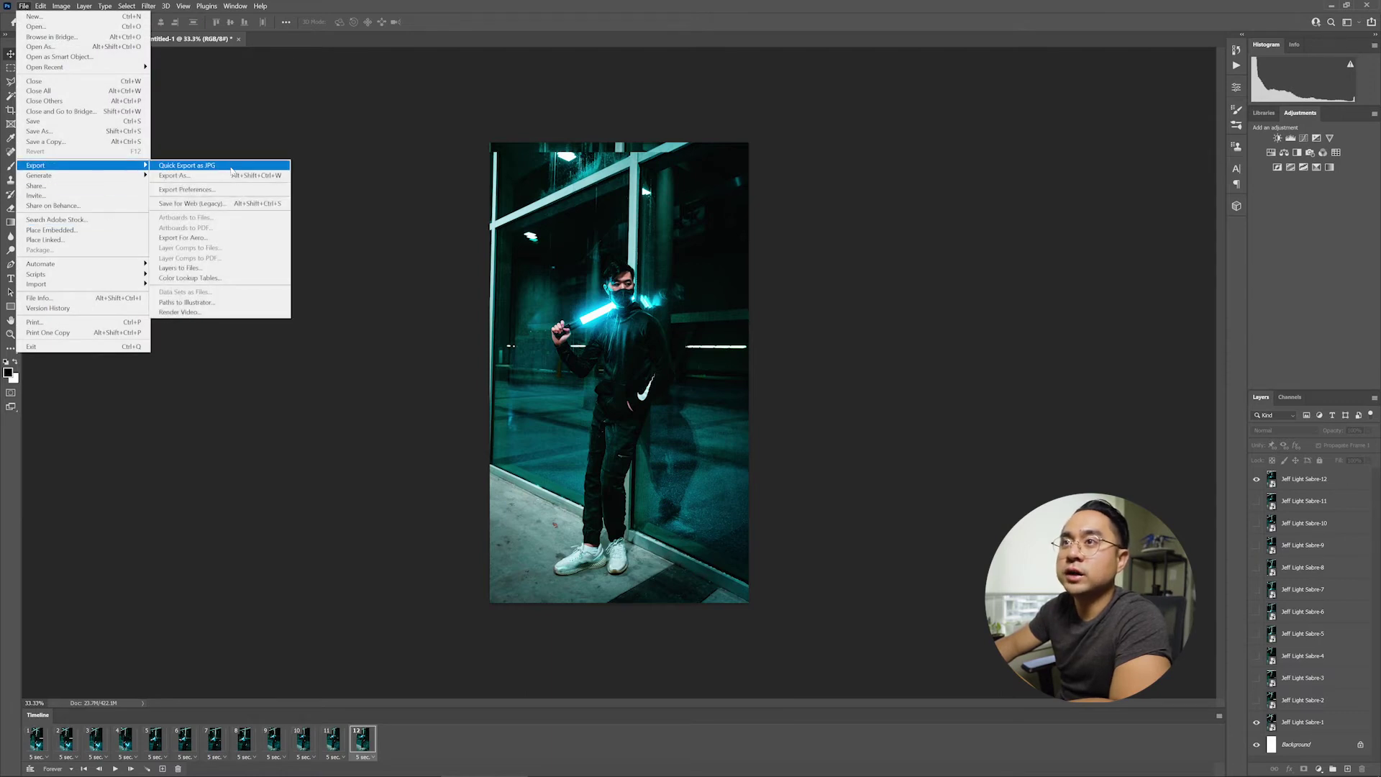
left_click(216, 203)
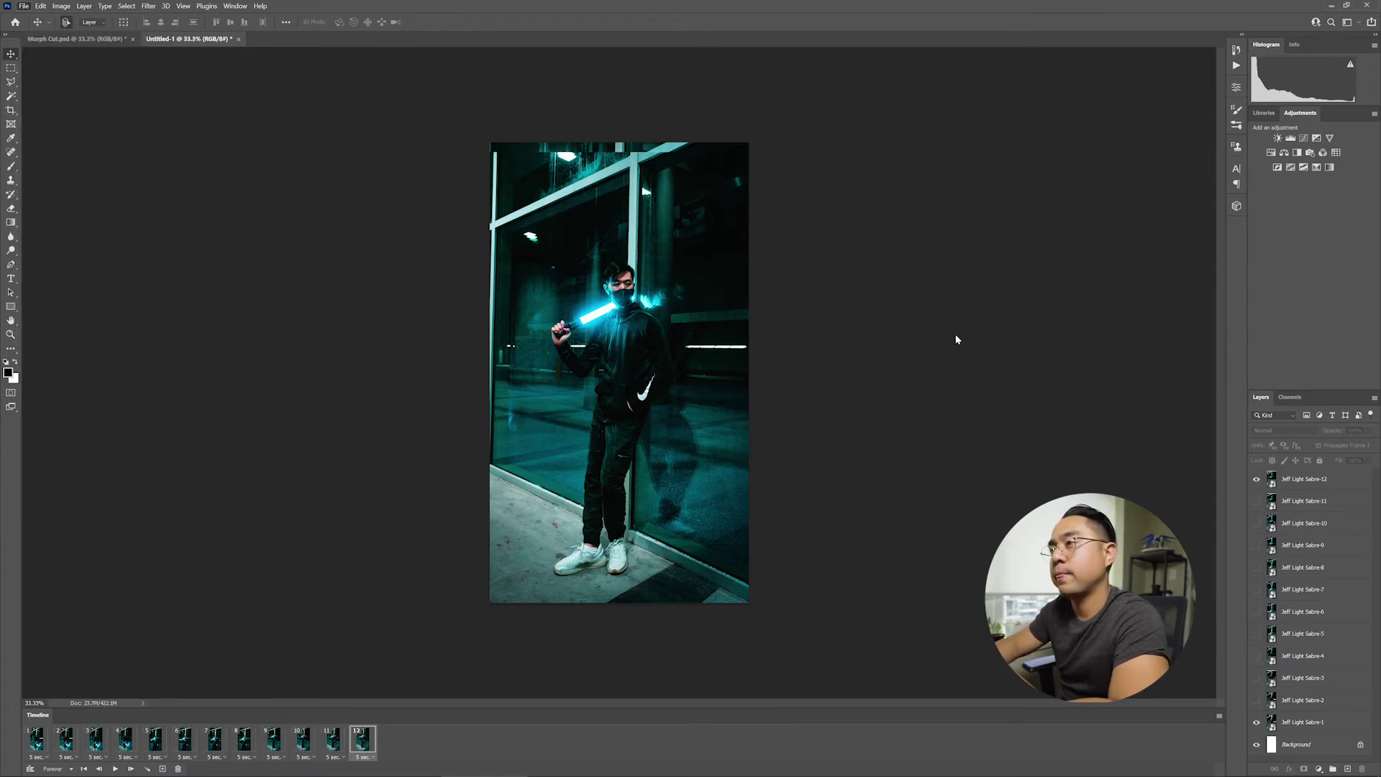
left_click(791, 161)
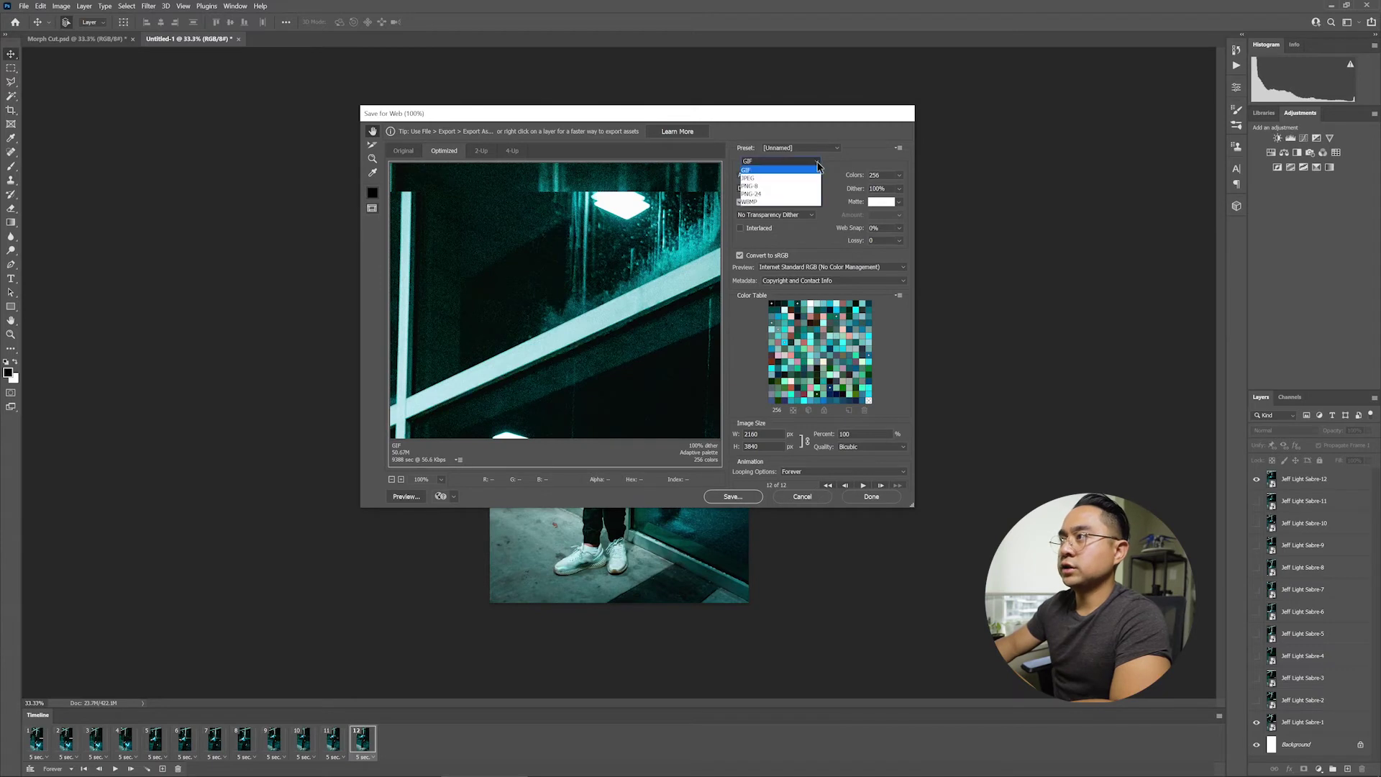
left_click(803, 169)
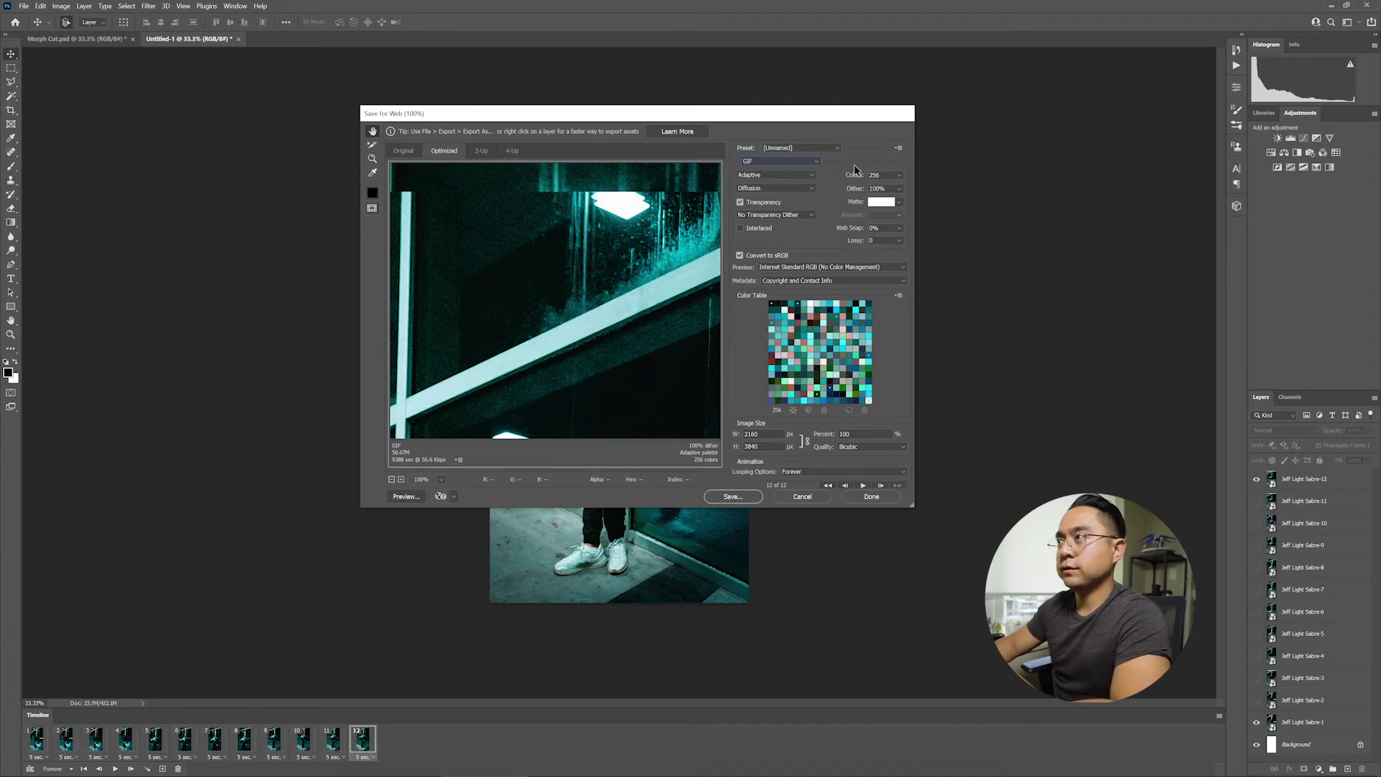
left_click(811, 176)
left_click(767, 200)
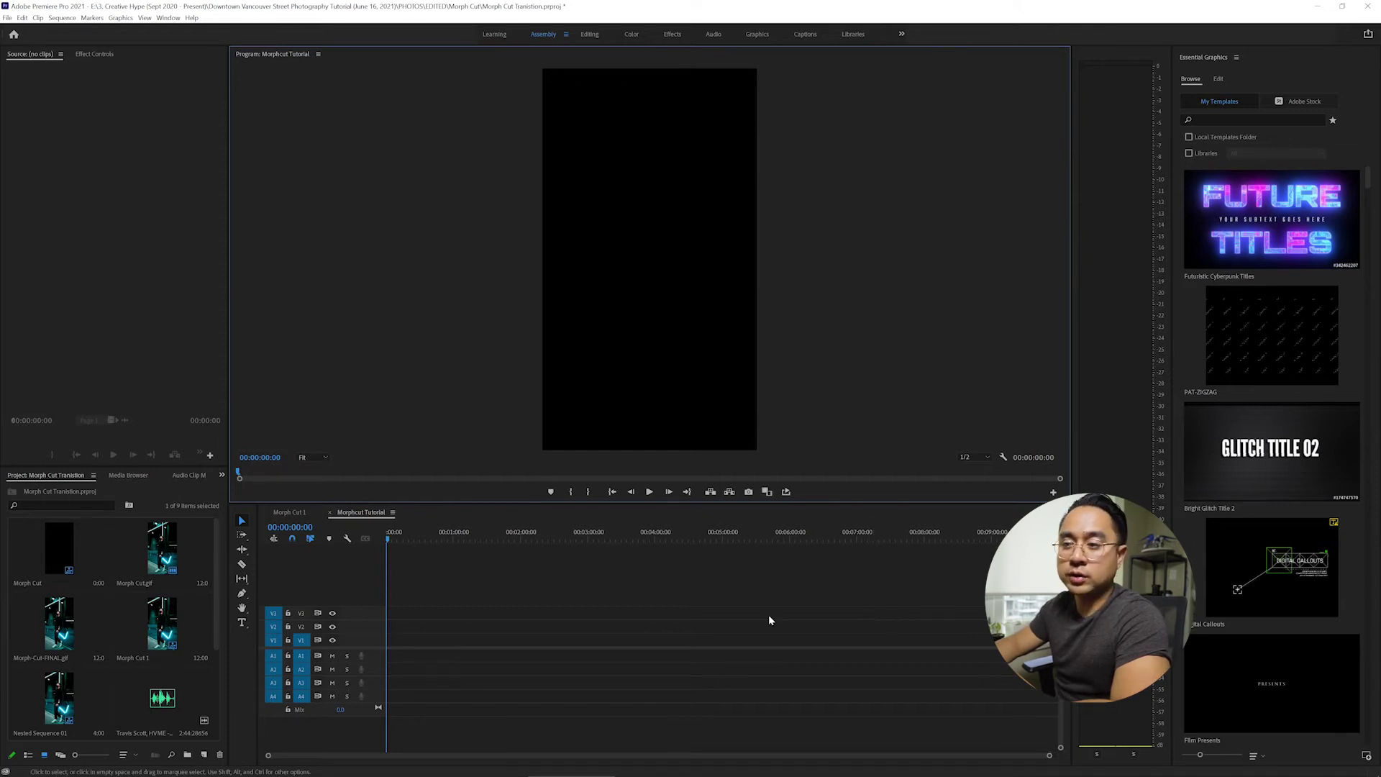
In Premiere Pro, place Morph Cut.gif on track V1 at the very start of the Morphcut Tutorial sequence
left_click(571, 768)
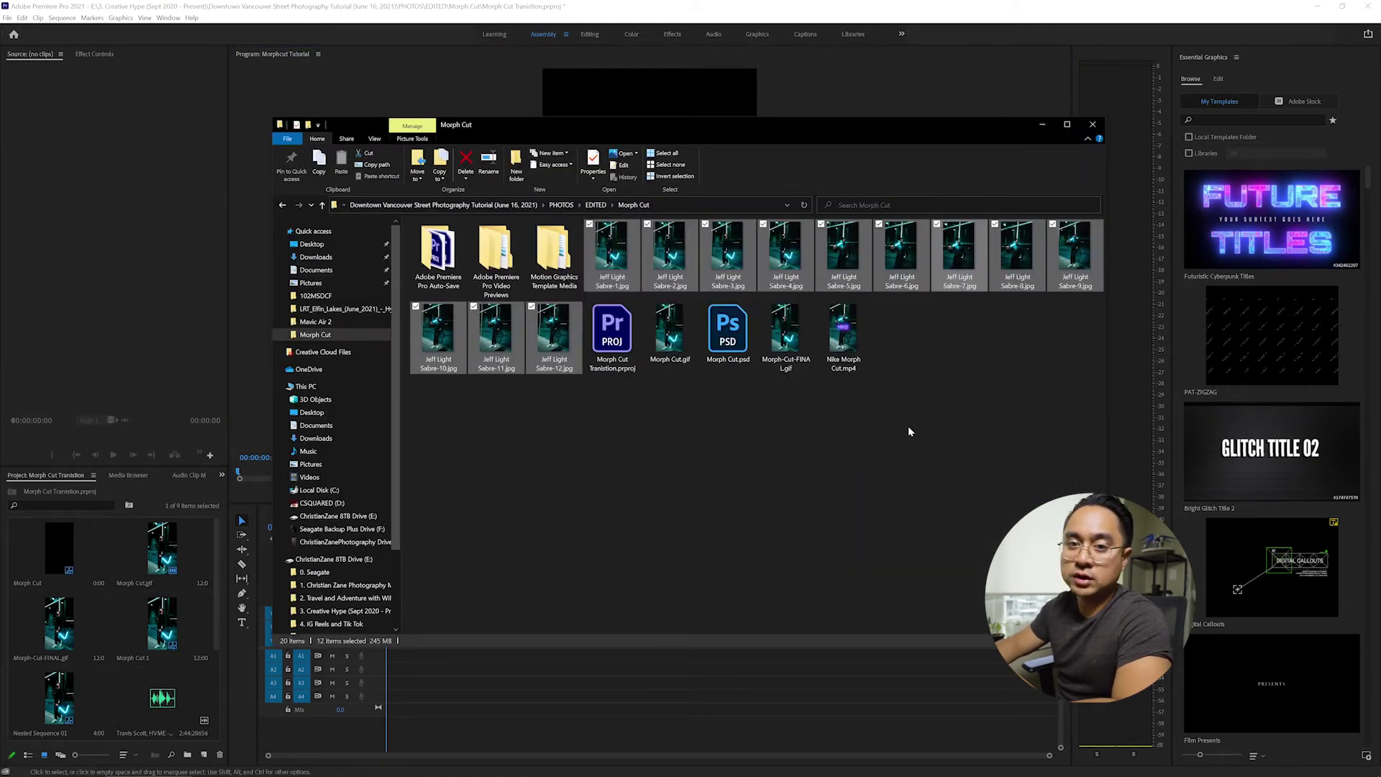
left_click(1041, 125)
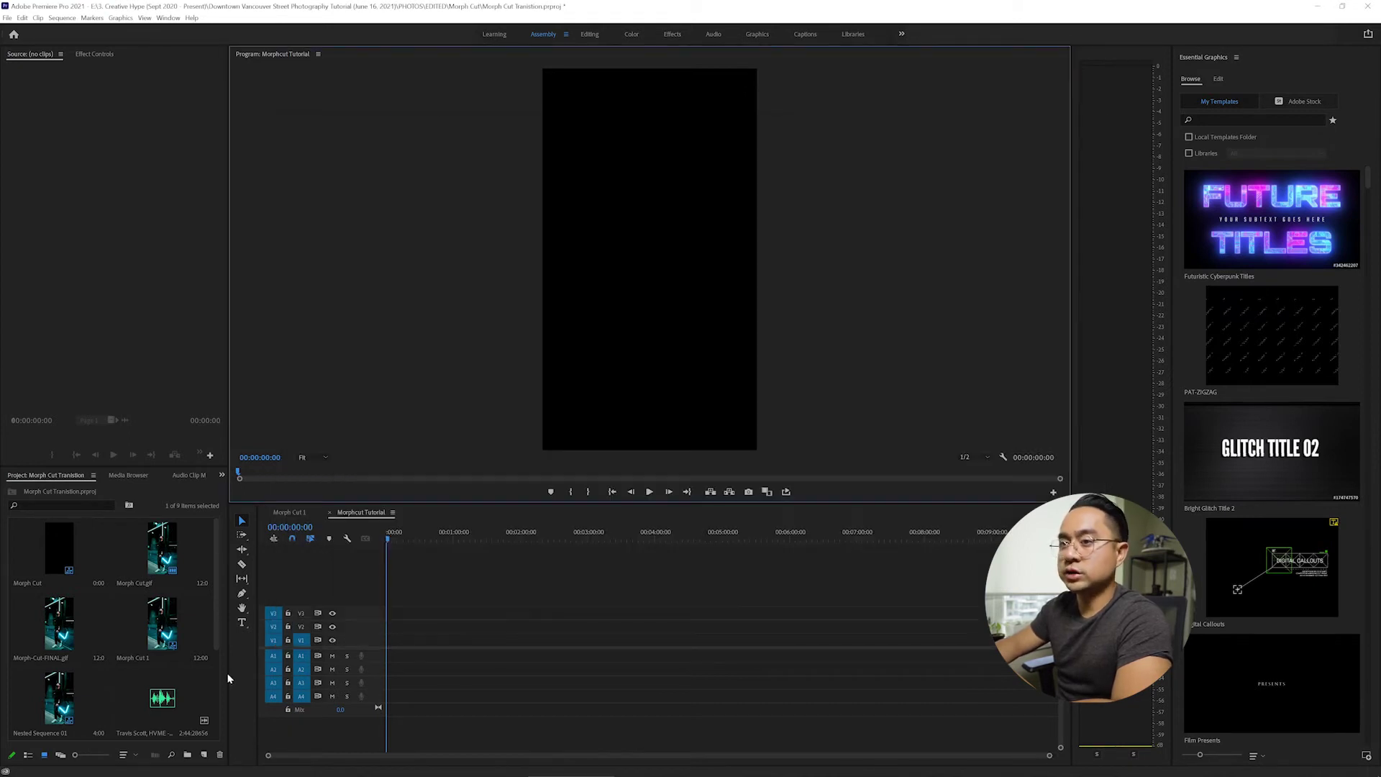
left_click(163, 553)
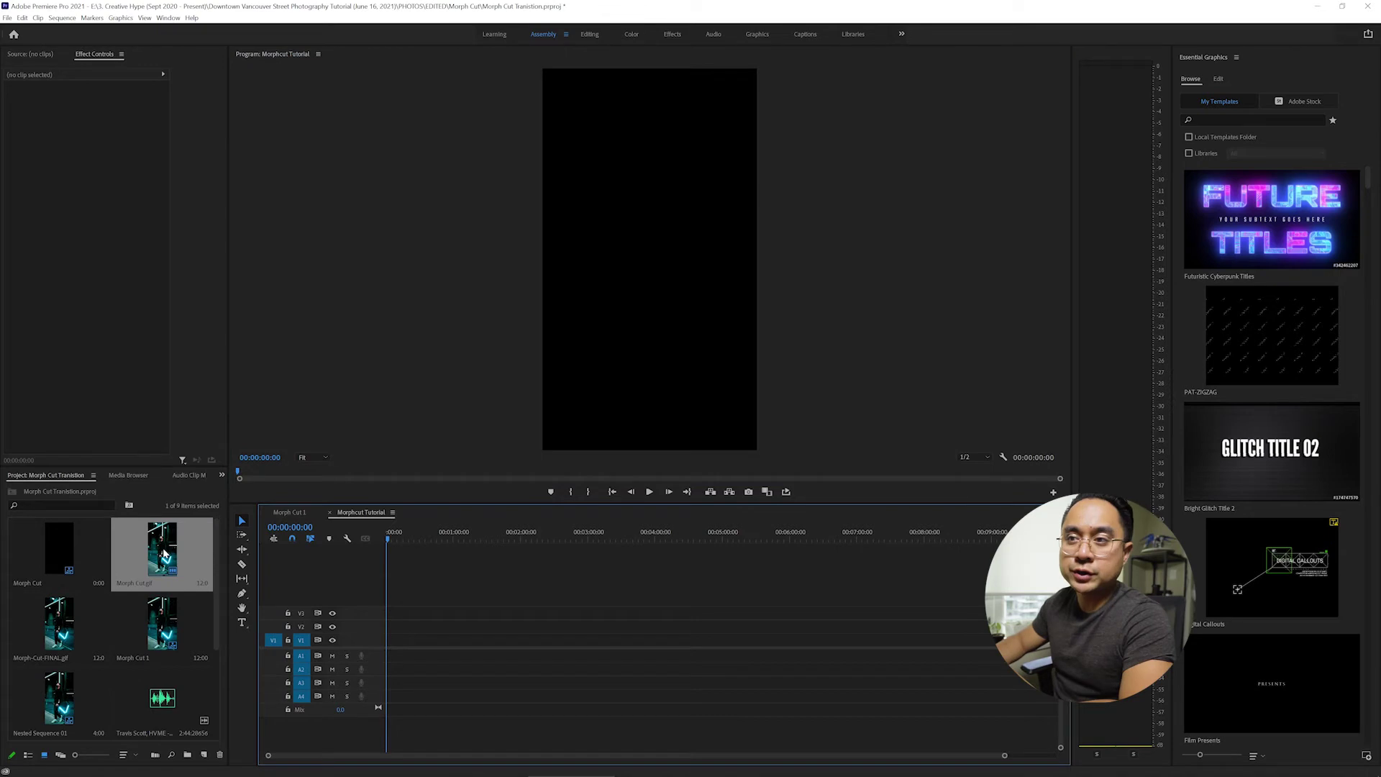
left_click_drag(164, 553, 389, 643)
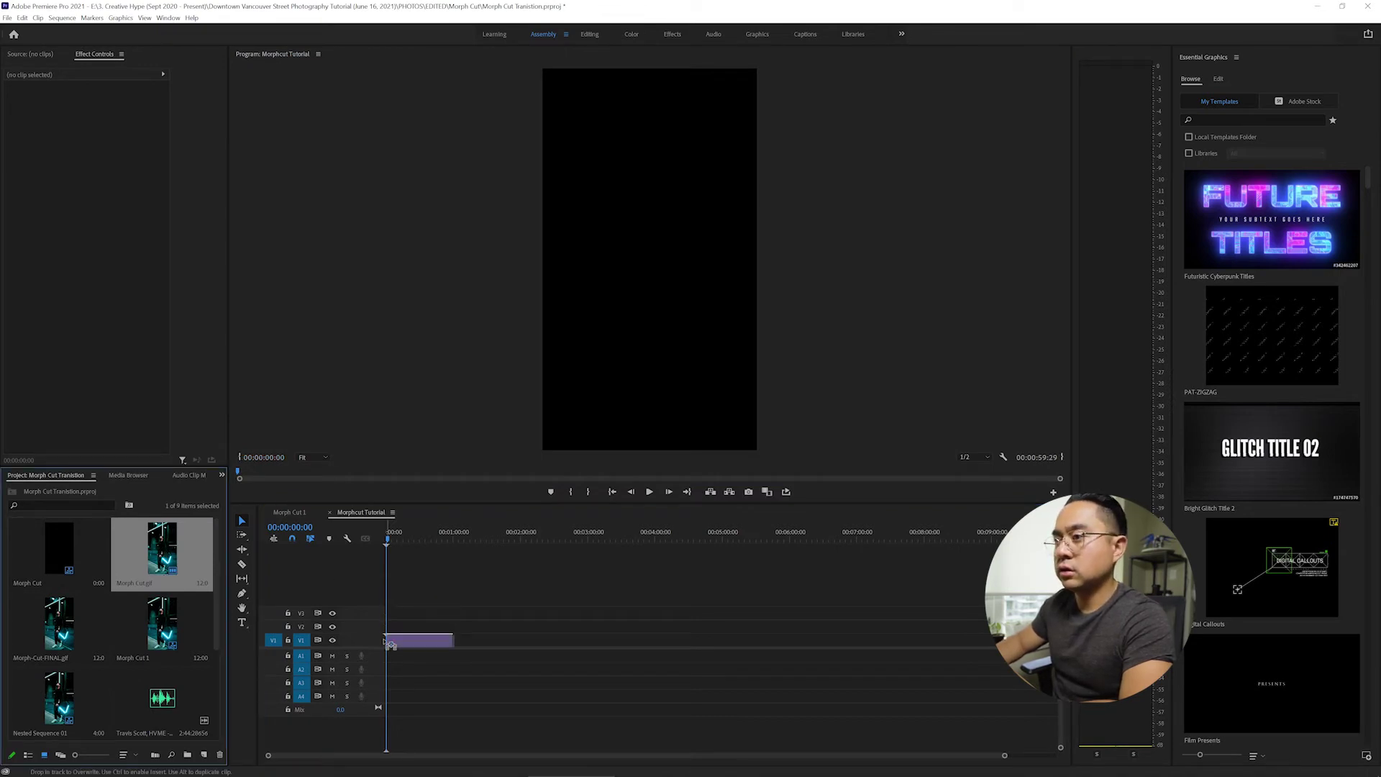
left_click_drag(389, 642, 389, 642)
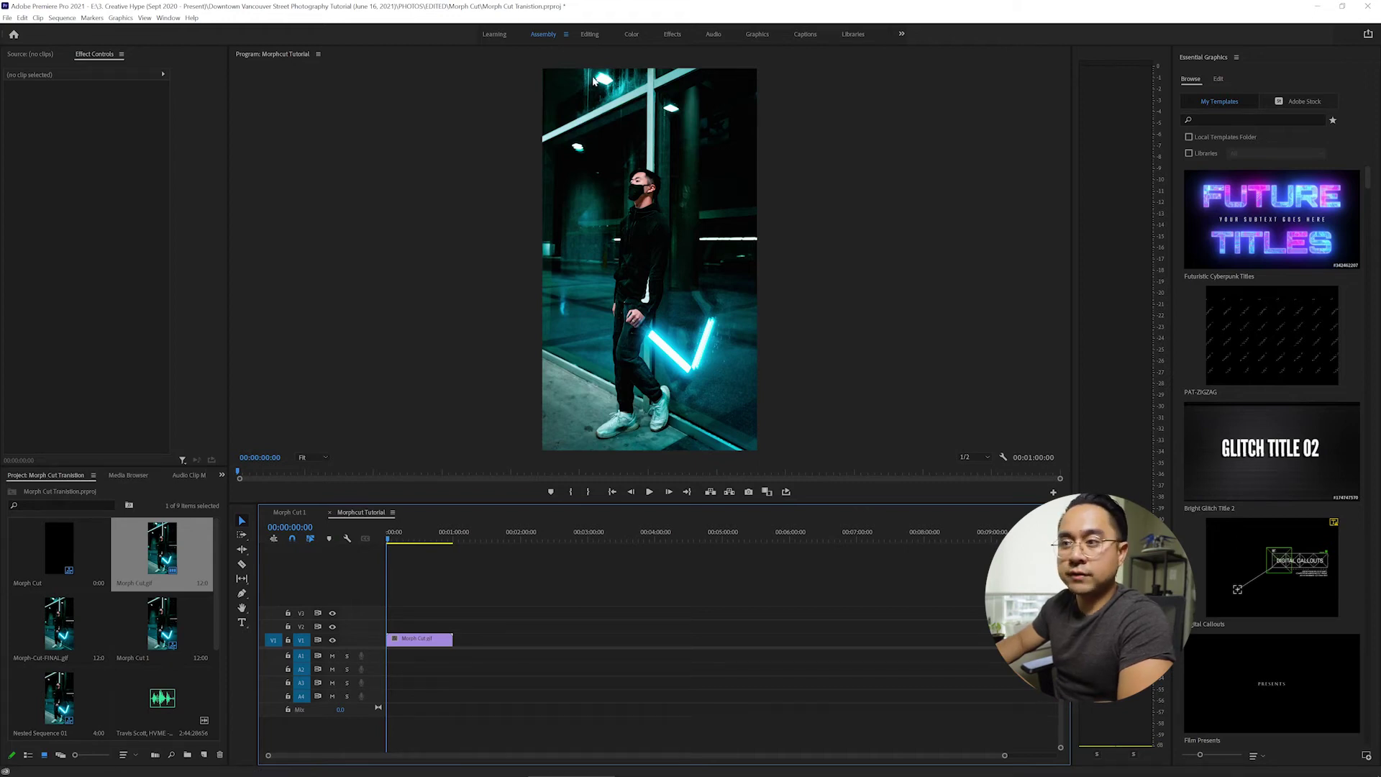
Set the scale of the Morph Cut.gif clip to 110, previewing a frame near the middle of the clip
left_click(436, 641)
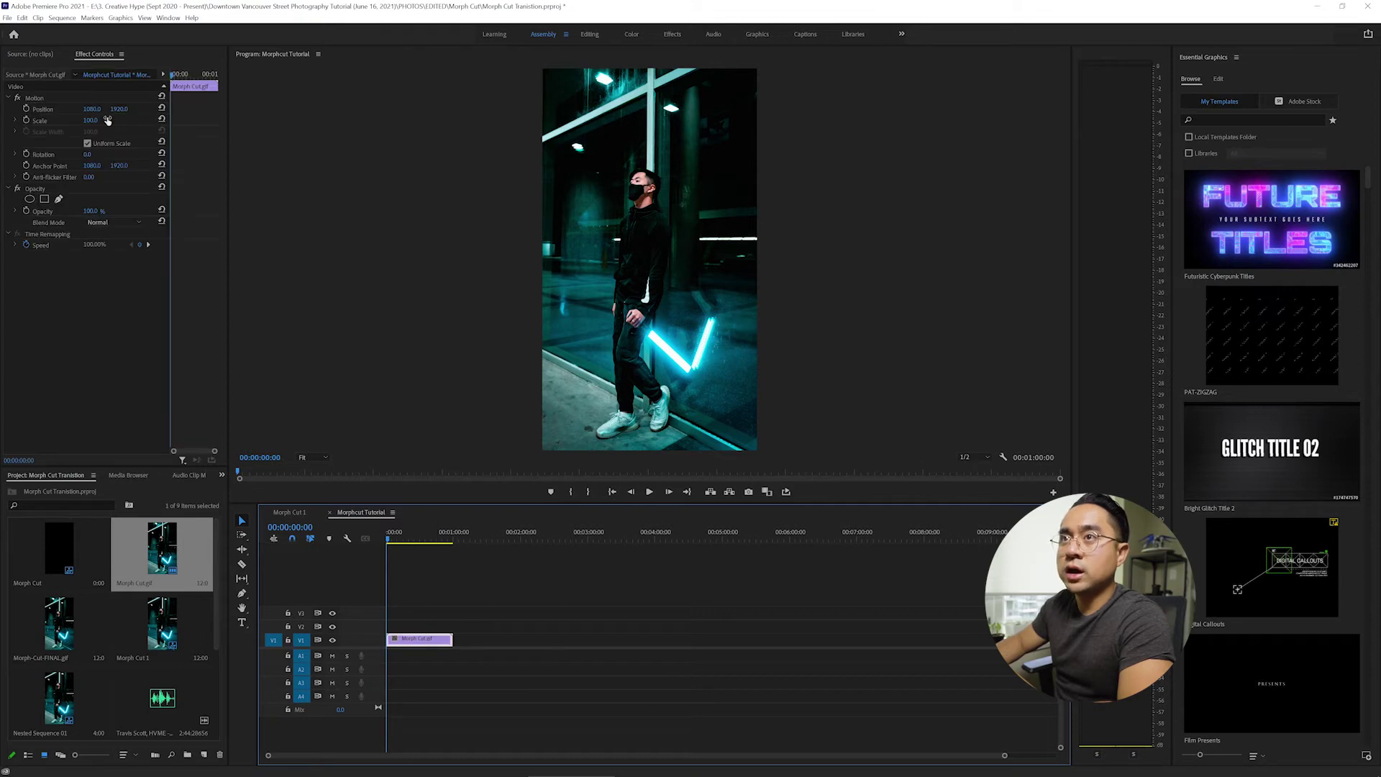
left_click(92, 120)
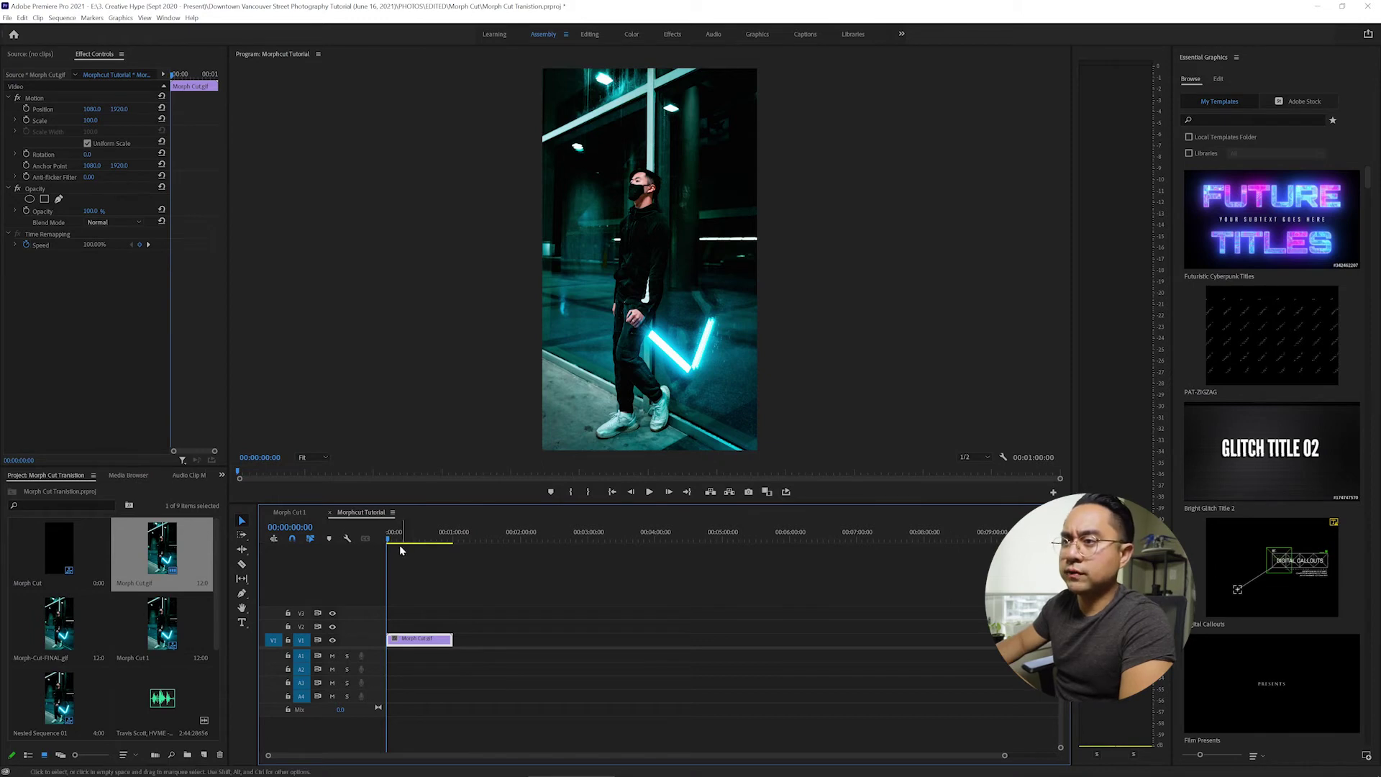
left_click_drag(387, 544, 425, 545)
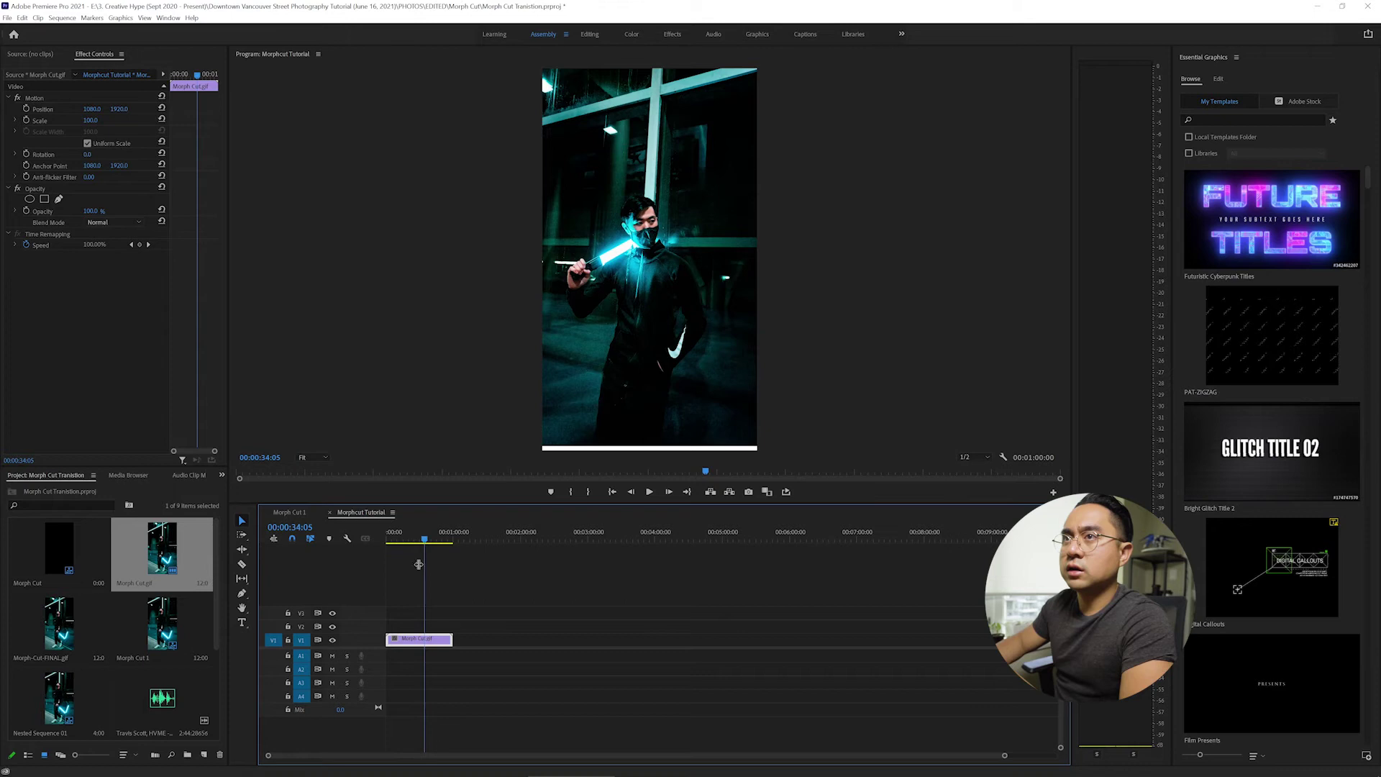
left_click(98, 121)
type("110")
key("Return")
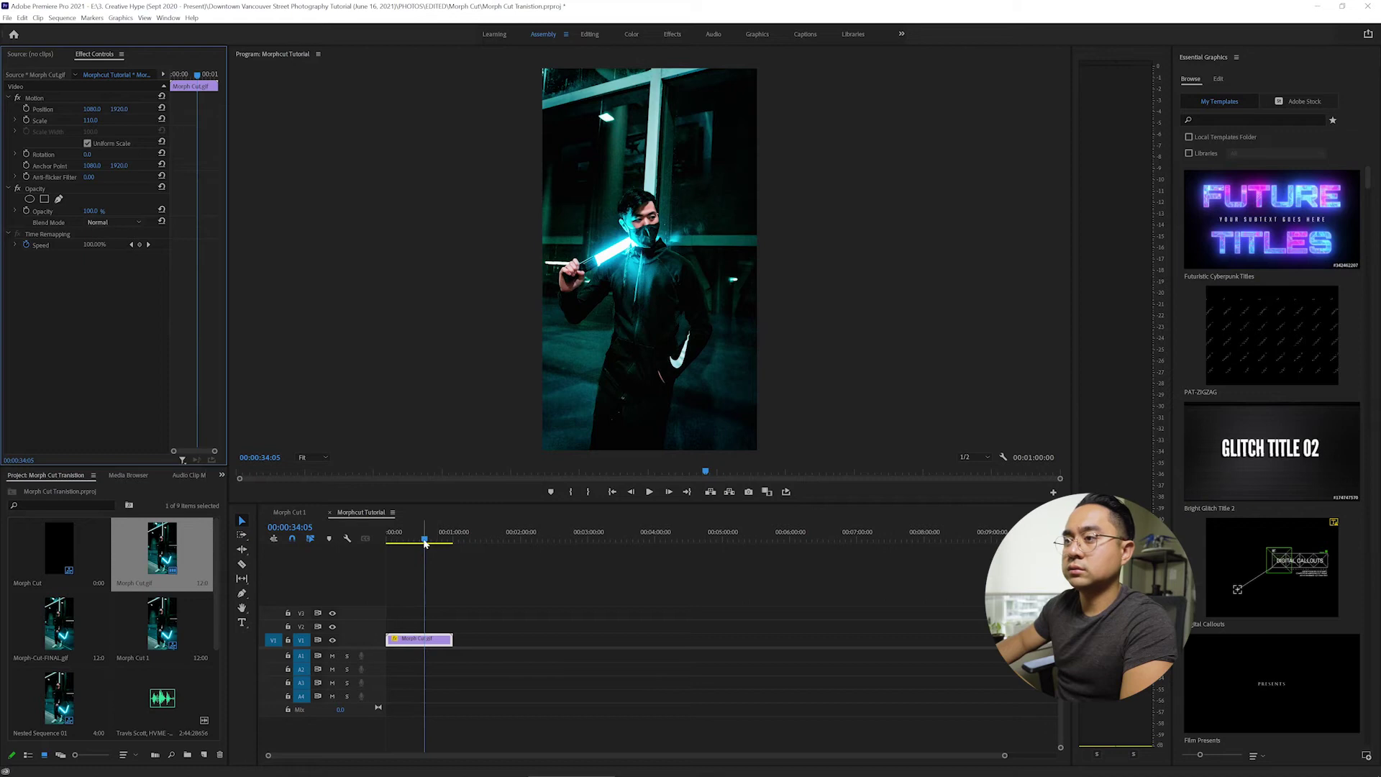
Return to the start of the sequence and shift the clip upward to a vertical position of 1829
left_click_drag(424, 543, 394, 544)
key("Home")
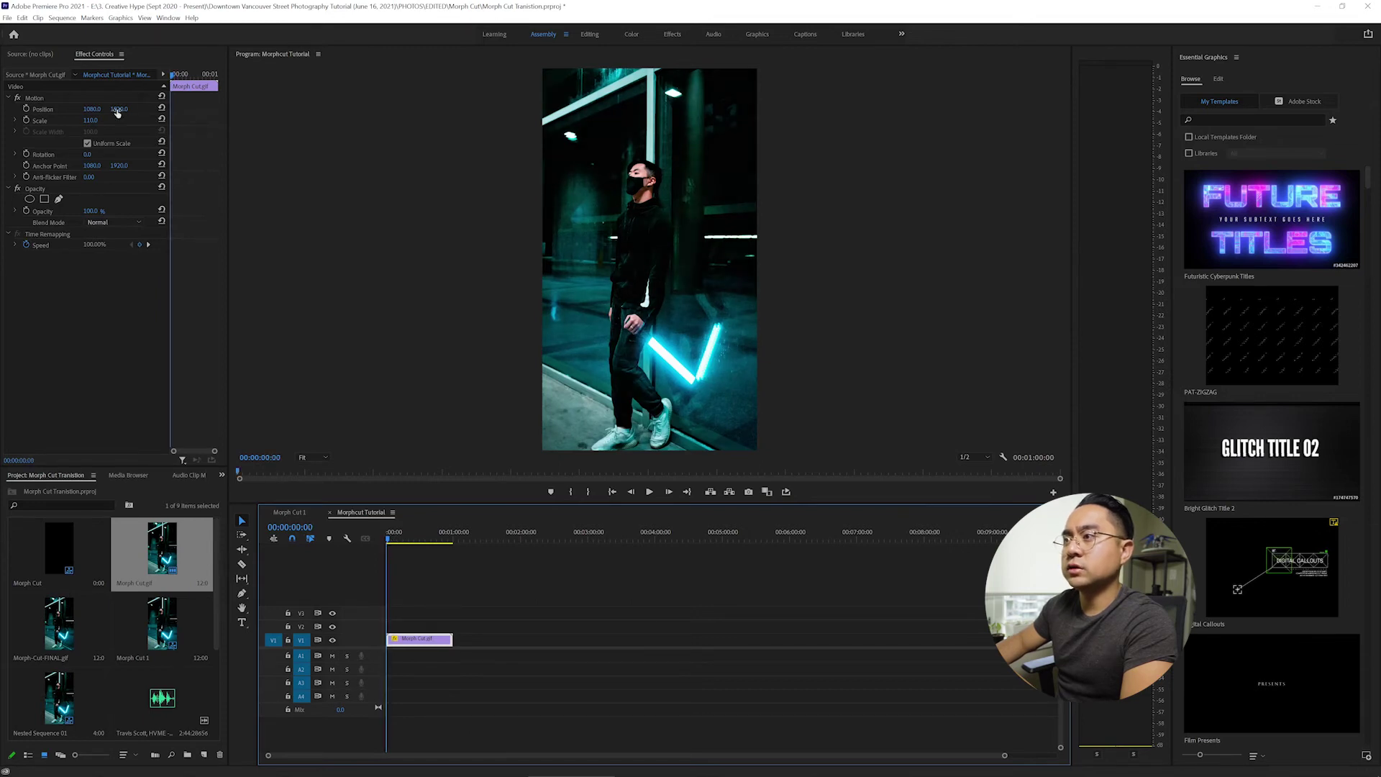
left_click_drag(118, 111, 54, 112)
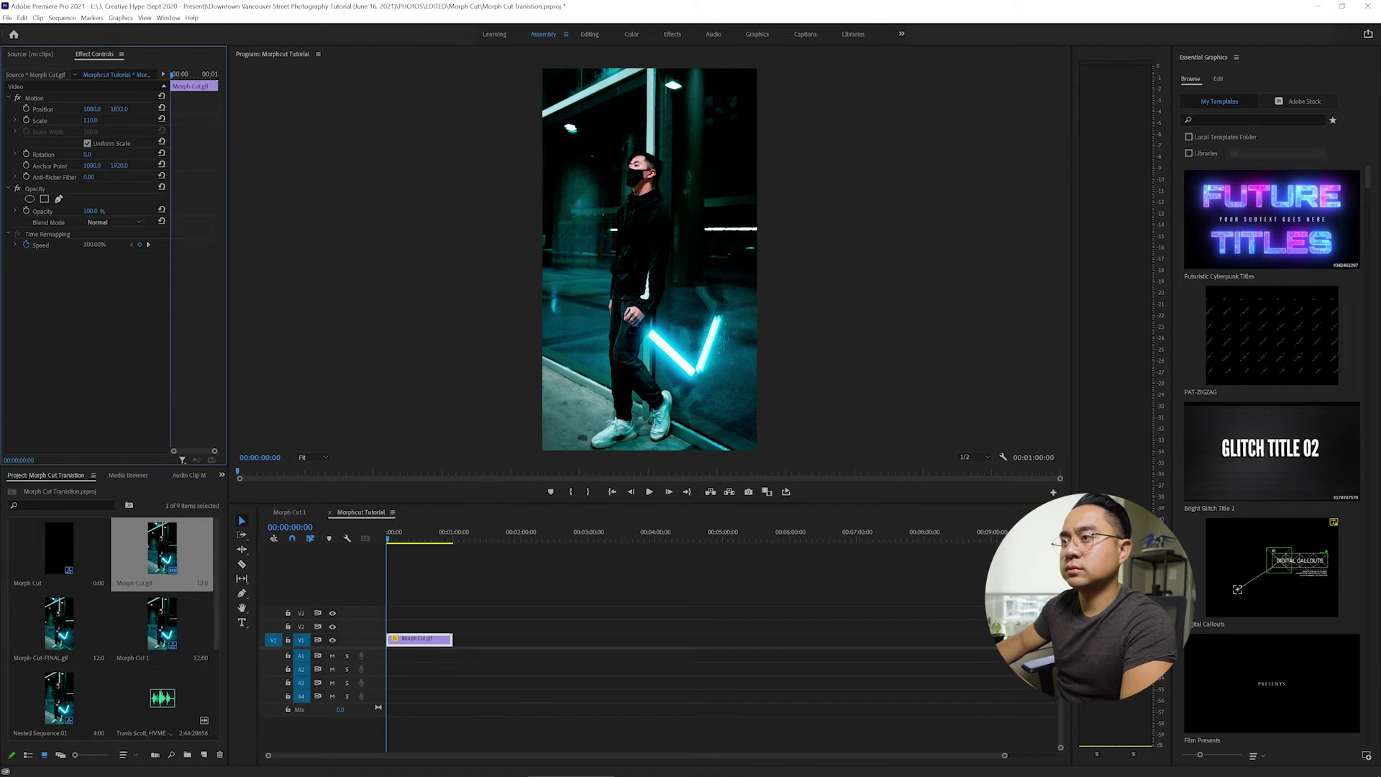
left_click_drag(54, 111, 51, 112)
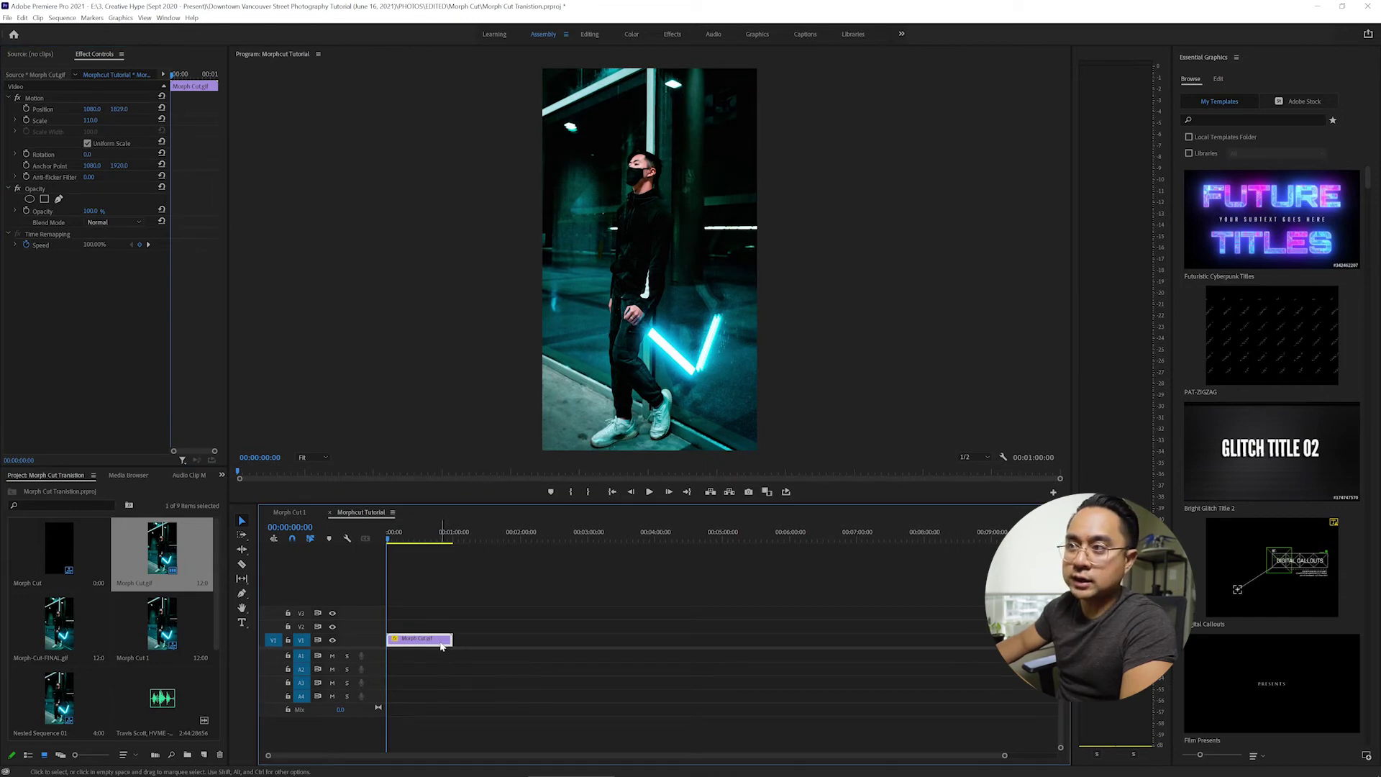
Open the clip's Speed/Duration settings and set its time interpolation to Optical Flow
right_click(442, 646)
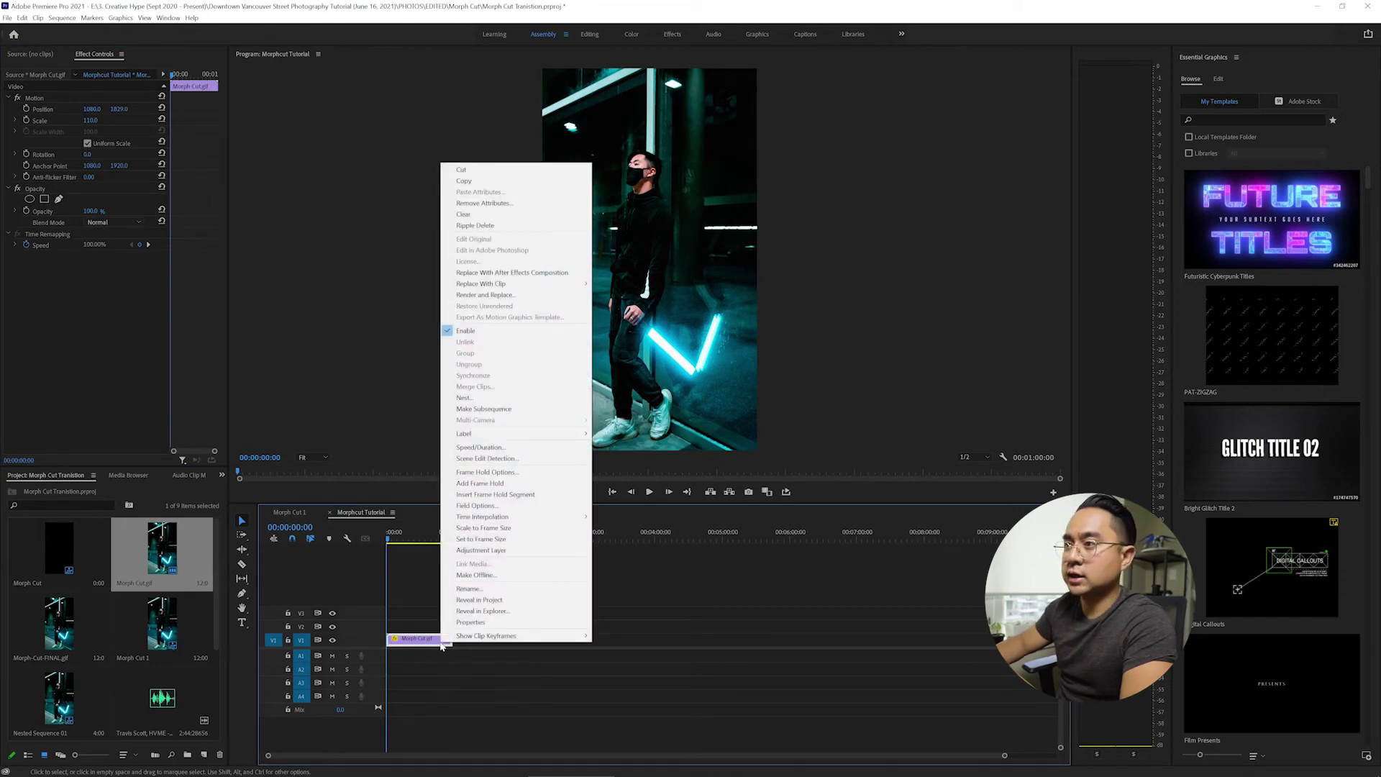
left_click(546, 447)
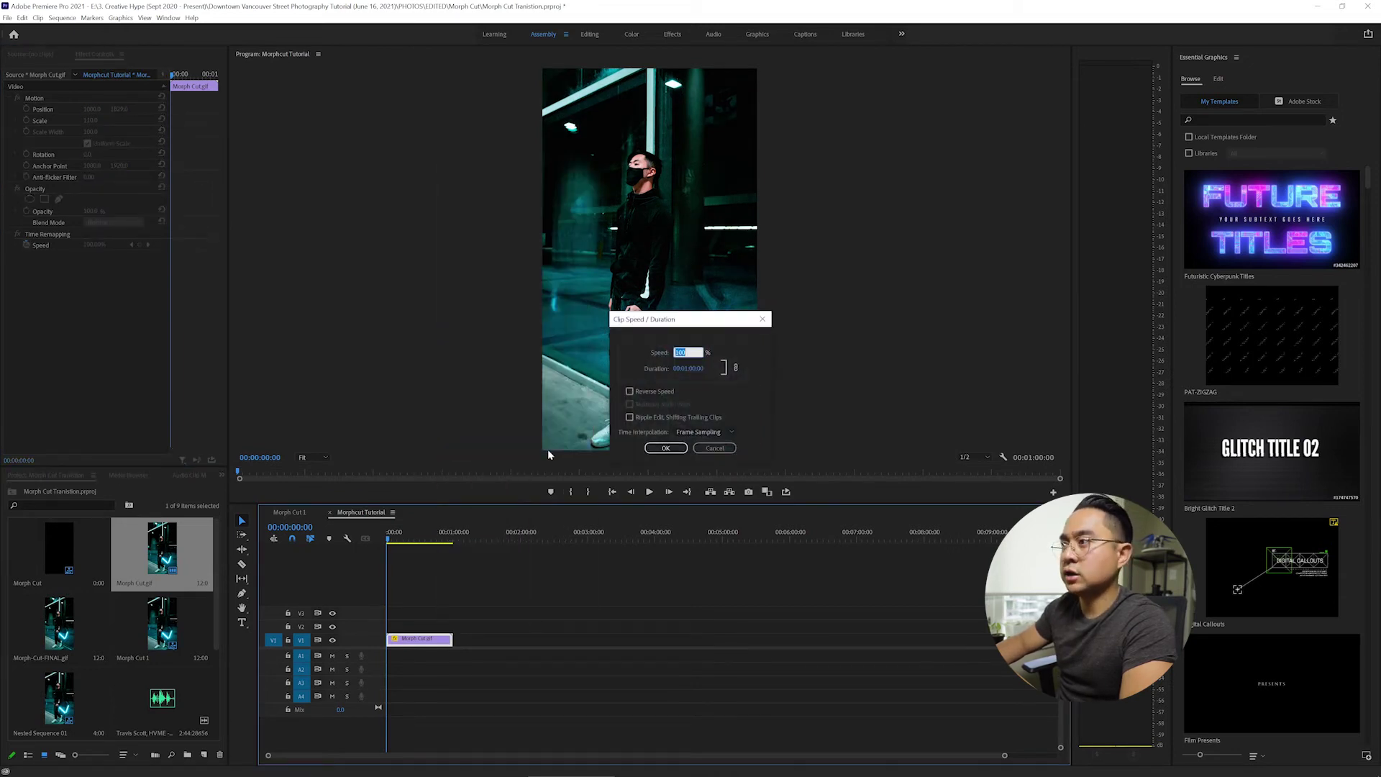
left_click(728, 433)
left_click(710, 467)
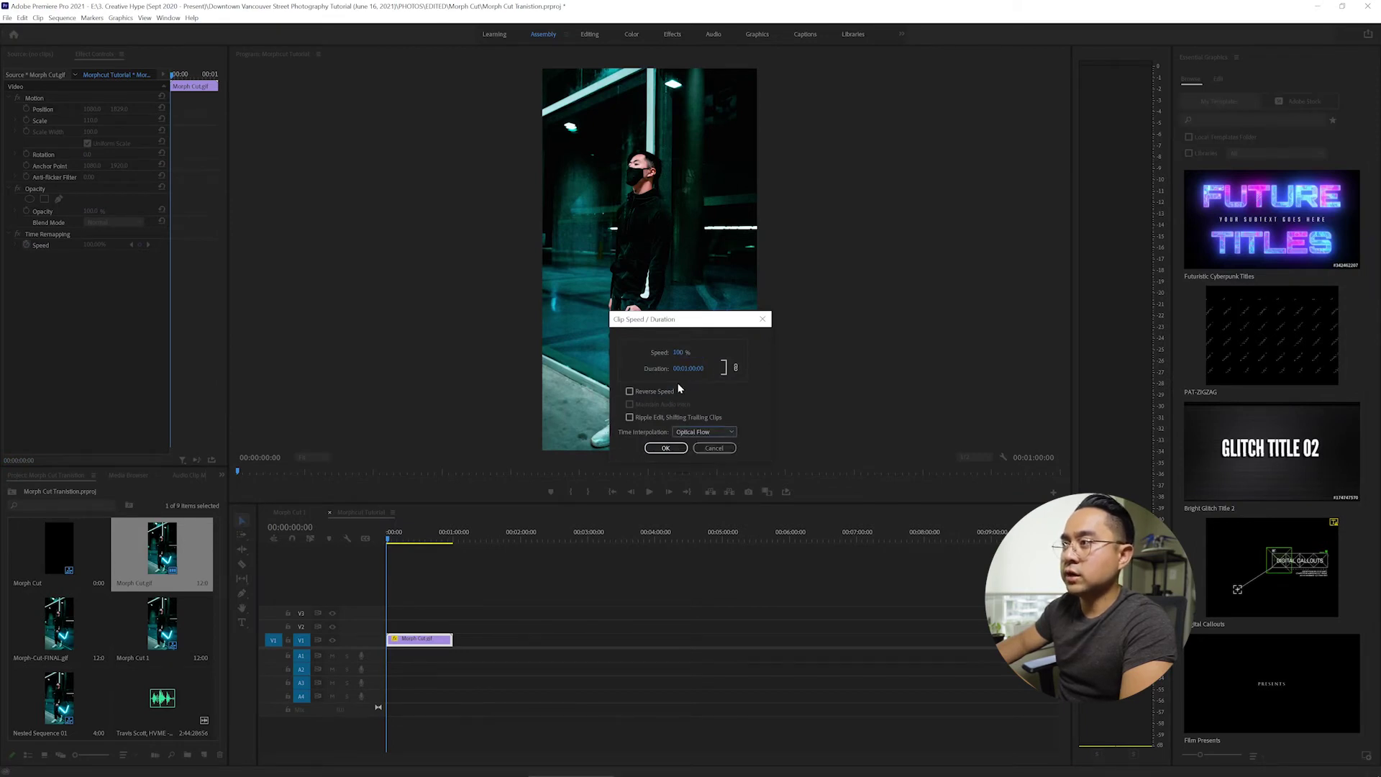
Set the clip's duration to 00:00:04:00 and apply the speed settings
left_click(691, 370)
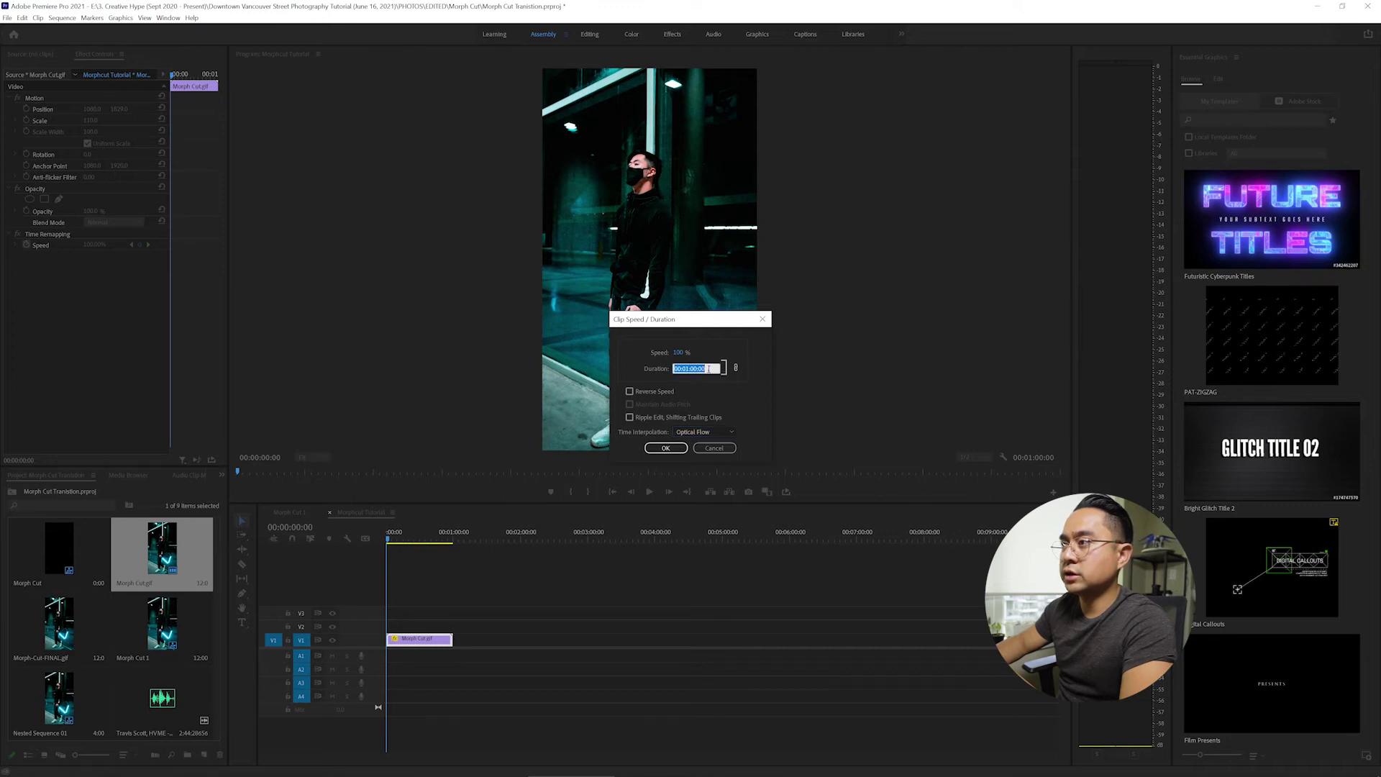
left_click(688, 369)
key("BackSpace")
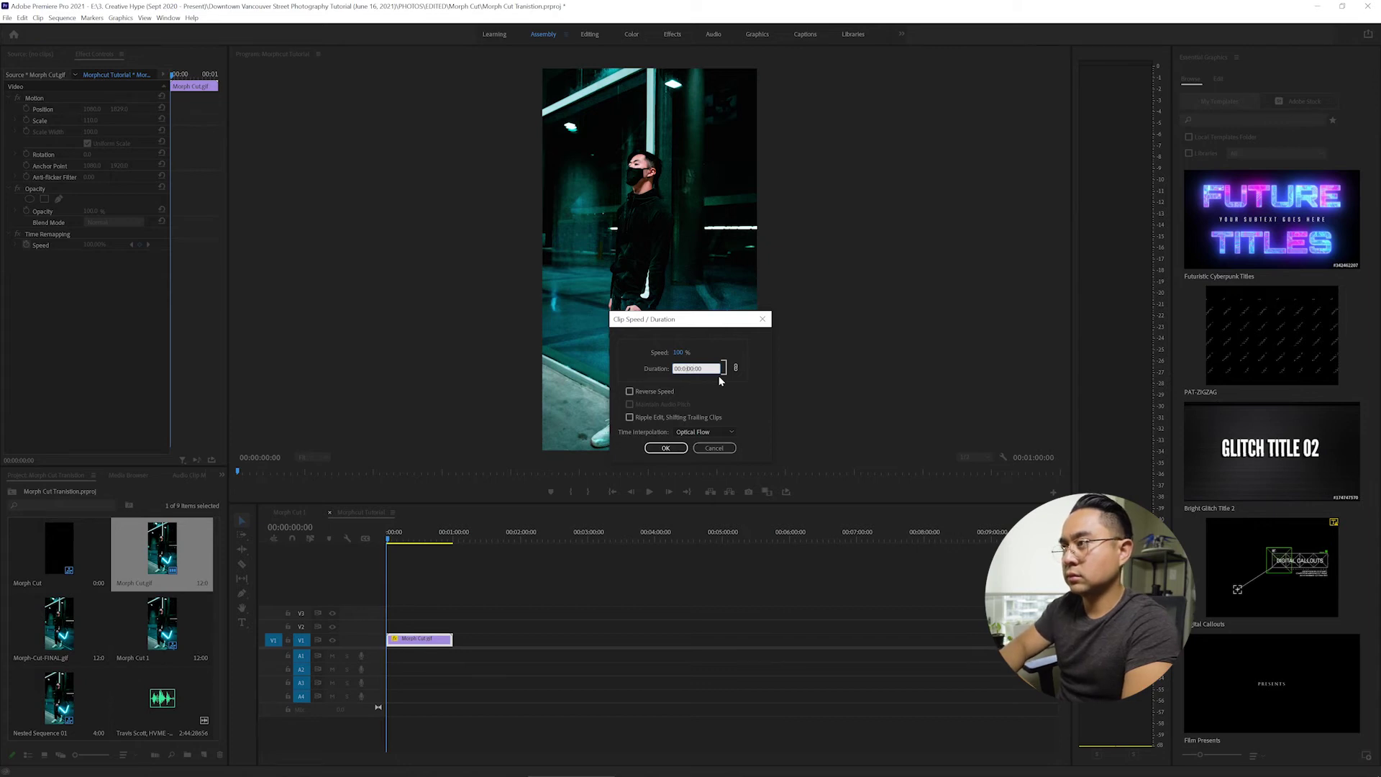
type("0")
key("Right")
key("Right")
key("Right")
type("4")
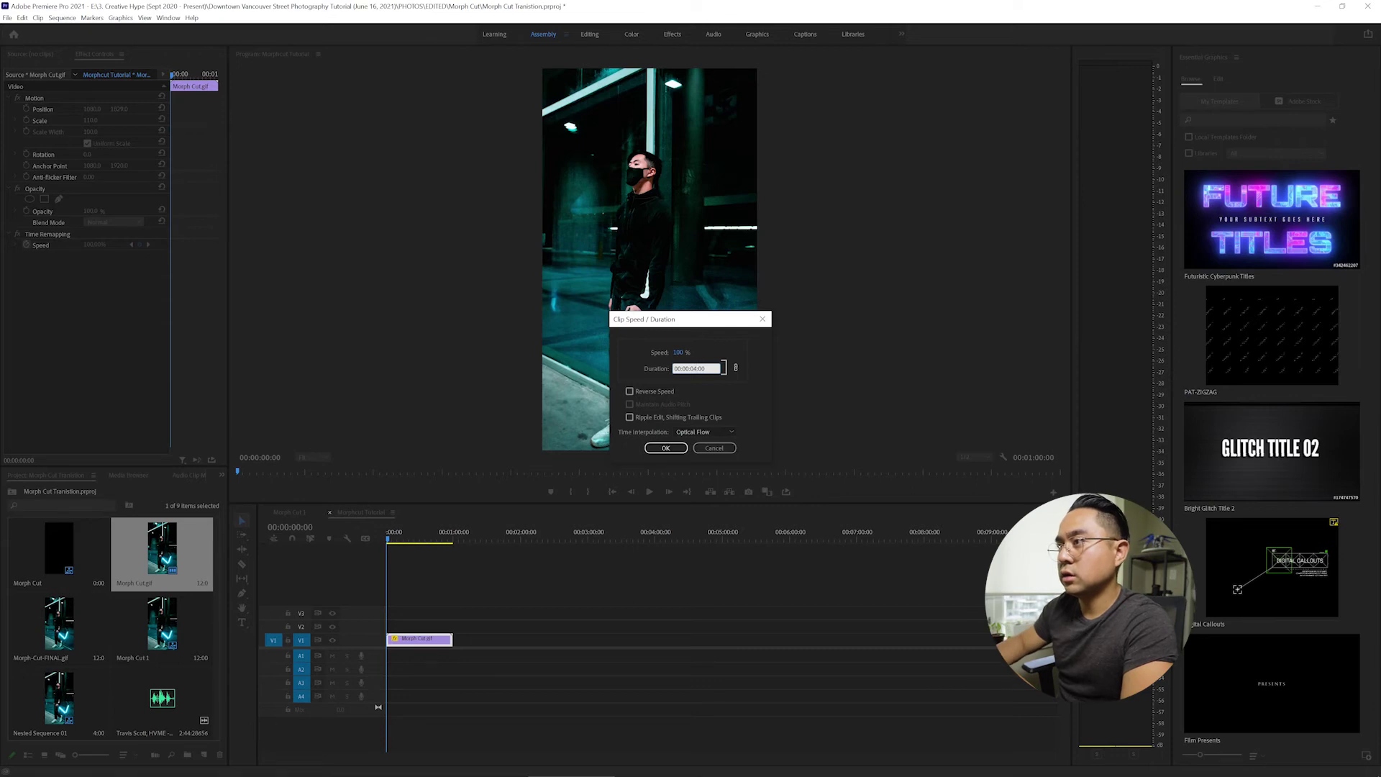
left_click(735, 388)
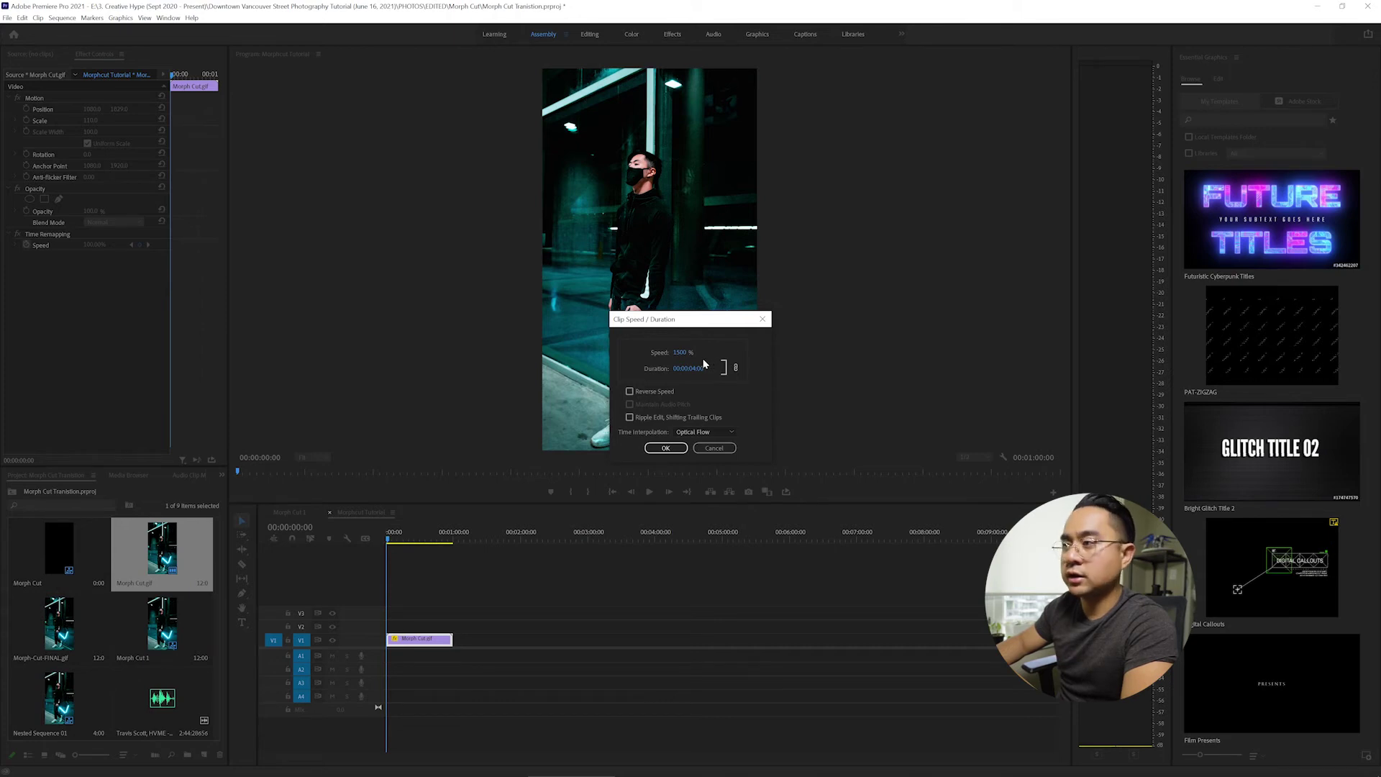
left_click(666, 448)
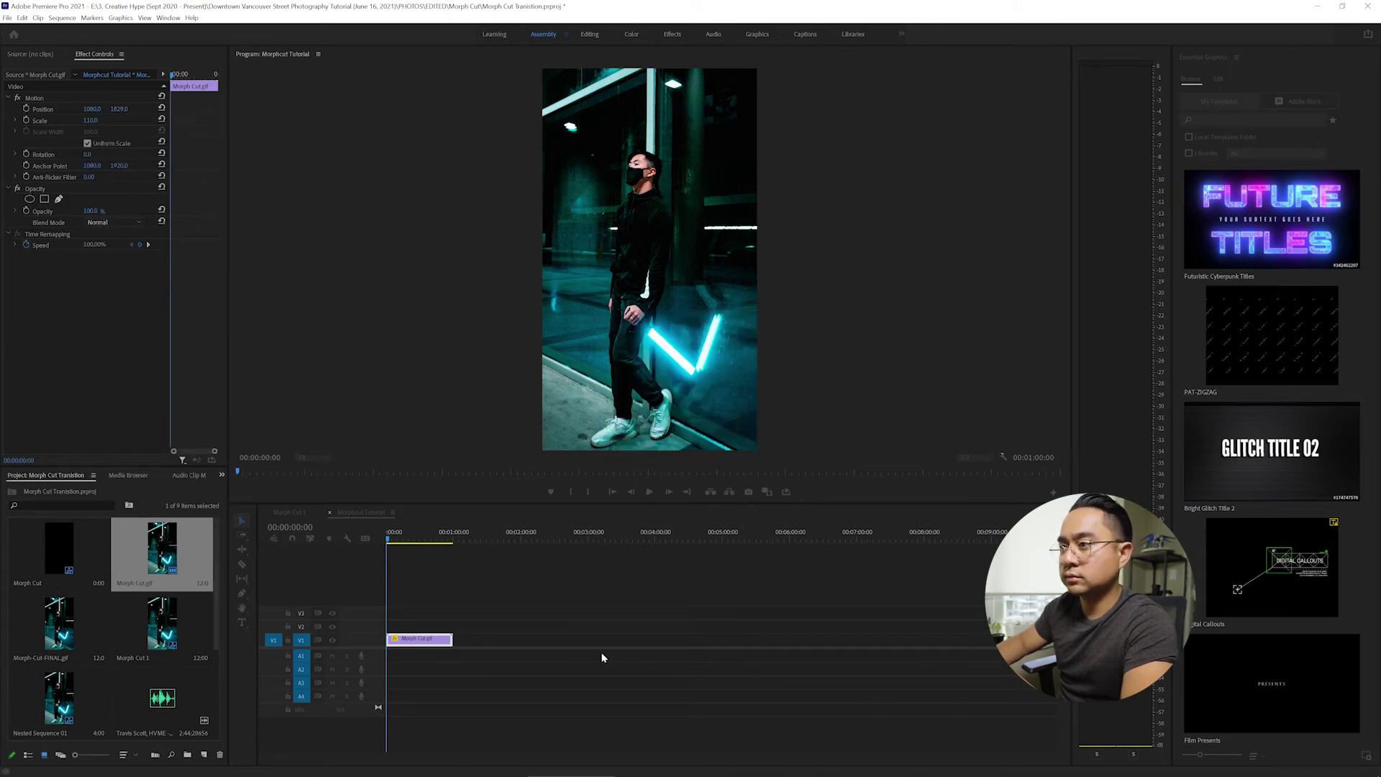
Render the Morphcut Tutorial sequence from in to out with the shortened clip selected
left_click(441, 590)
key("backslash")
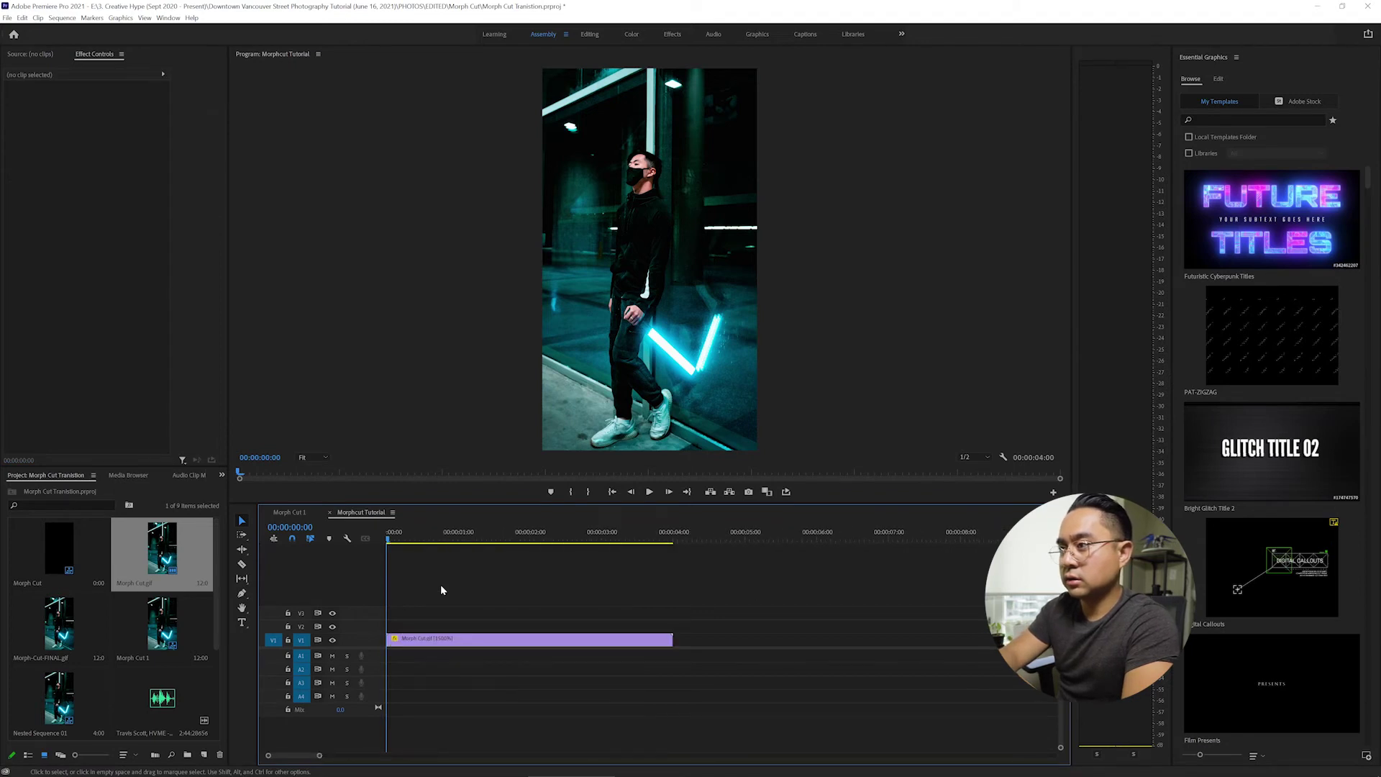
key("equal")
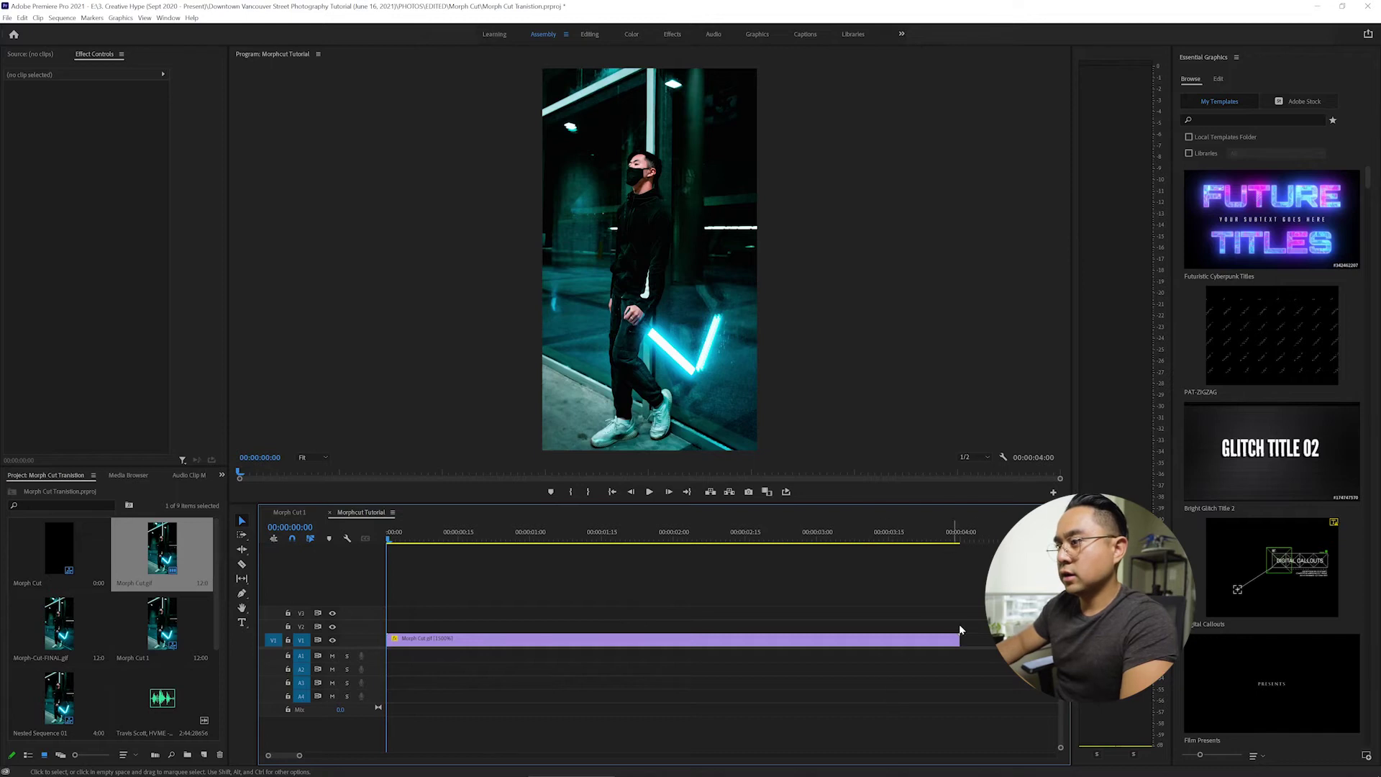
left_click(780, 639)
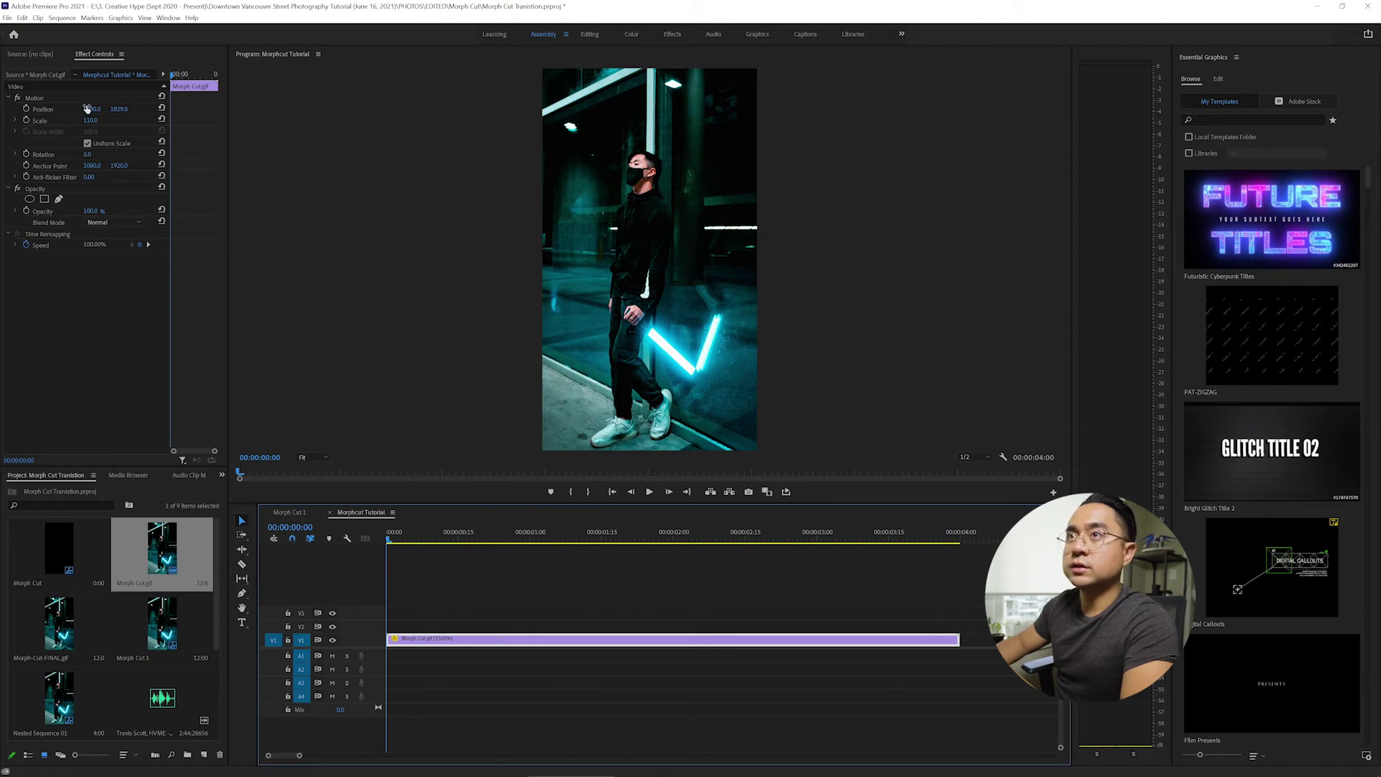
left_click(62, 17)
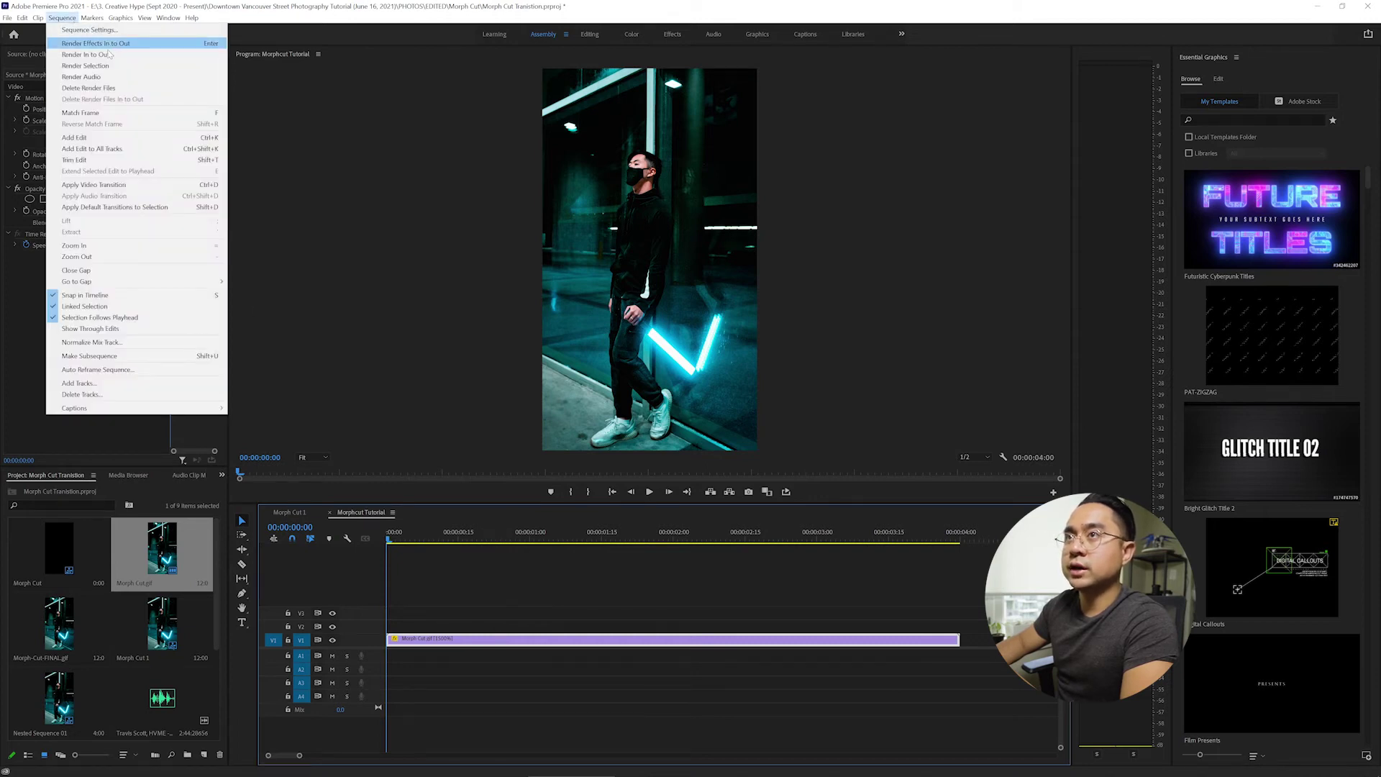
left_click(105, 55)
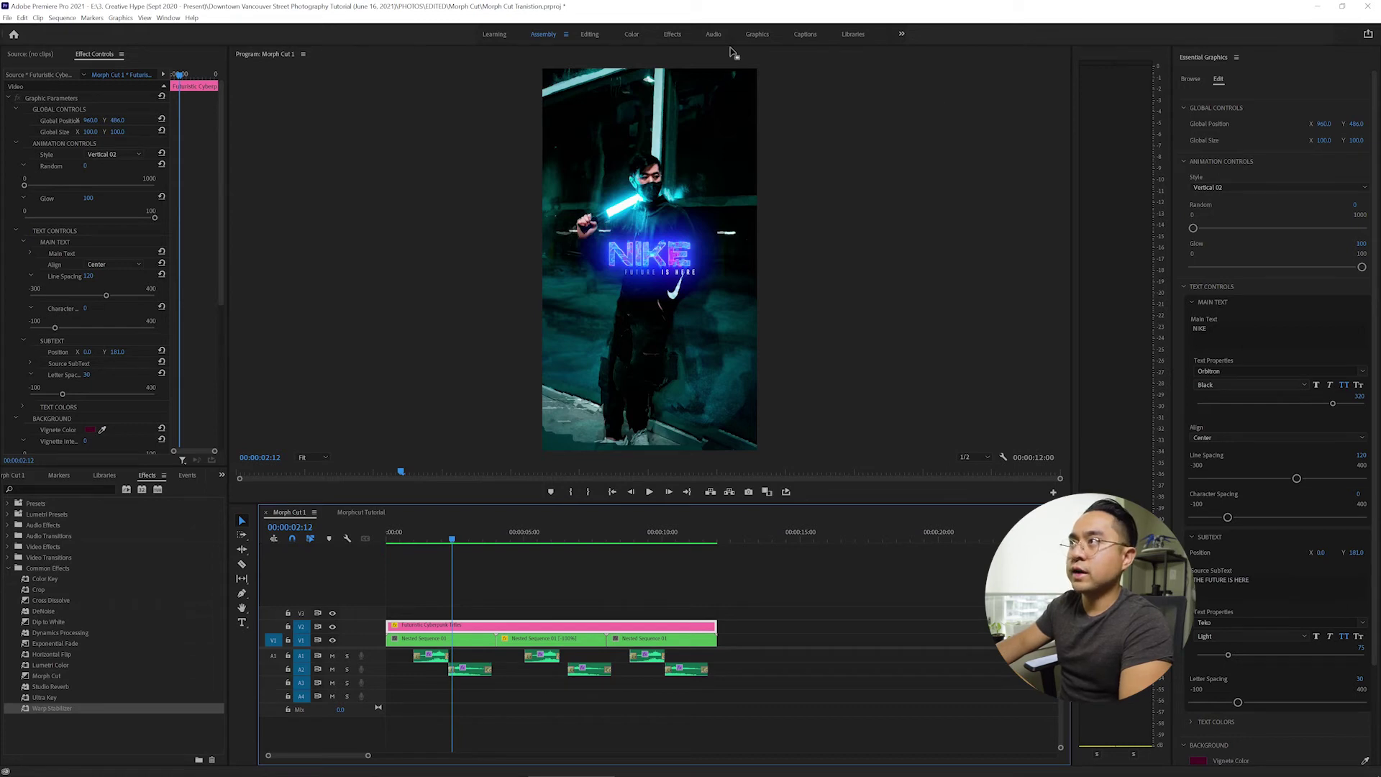
Switch to the Graphics workspace and bring up the Essential Graphics template library
left_click(756, 34)
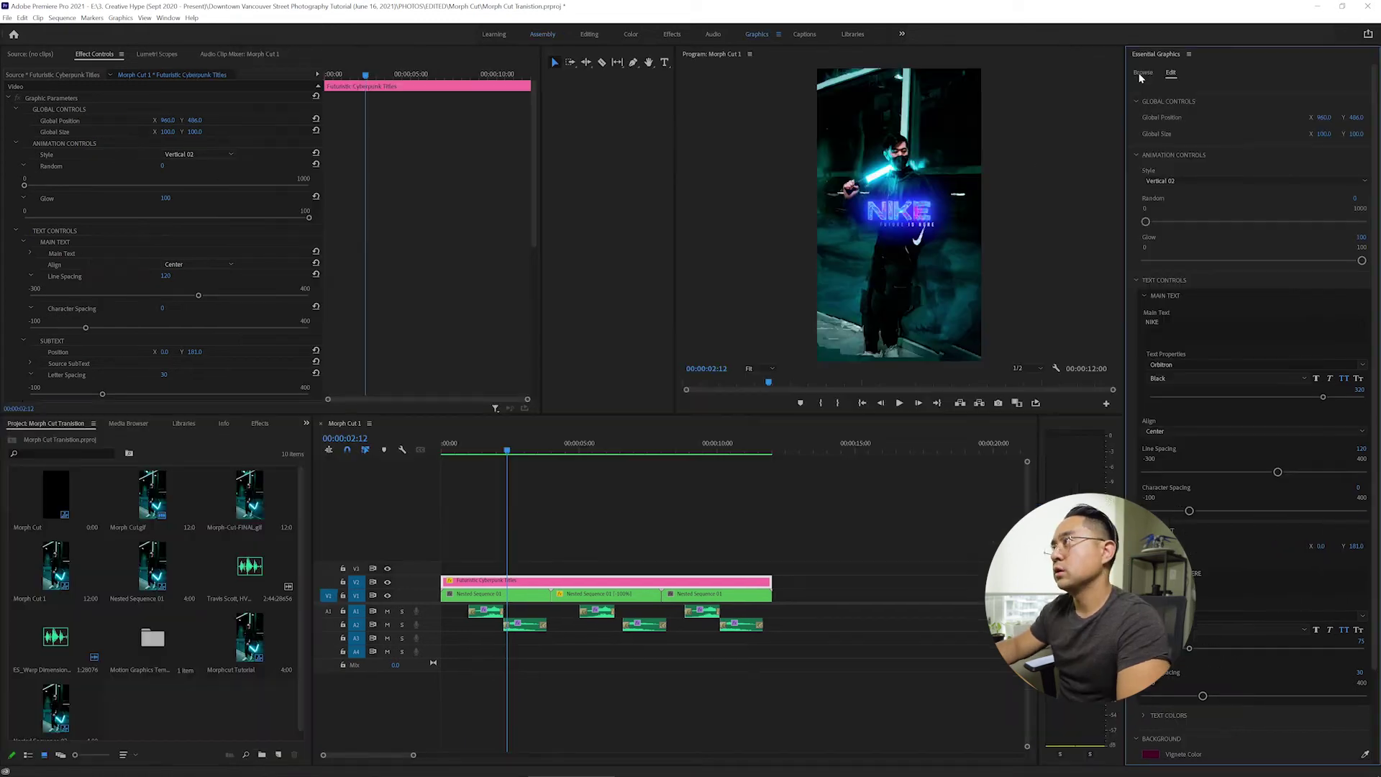
left_click(1142, 73)
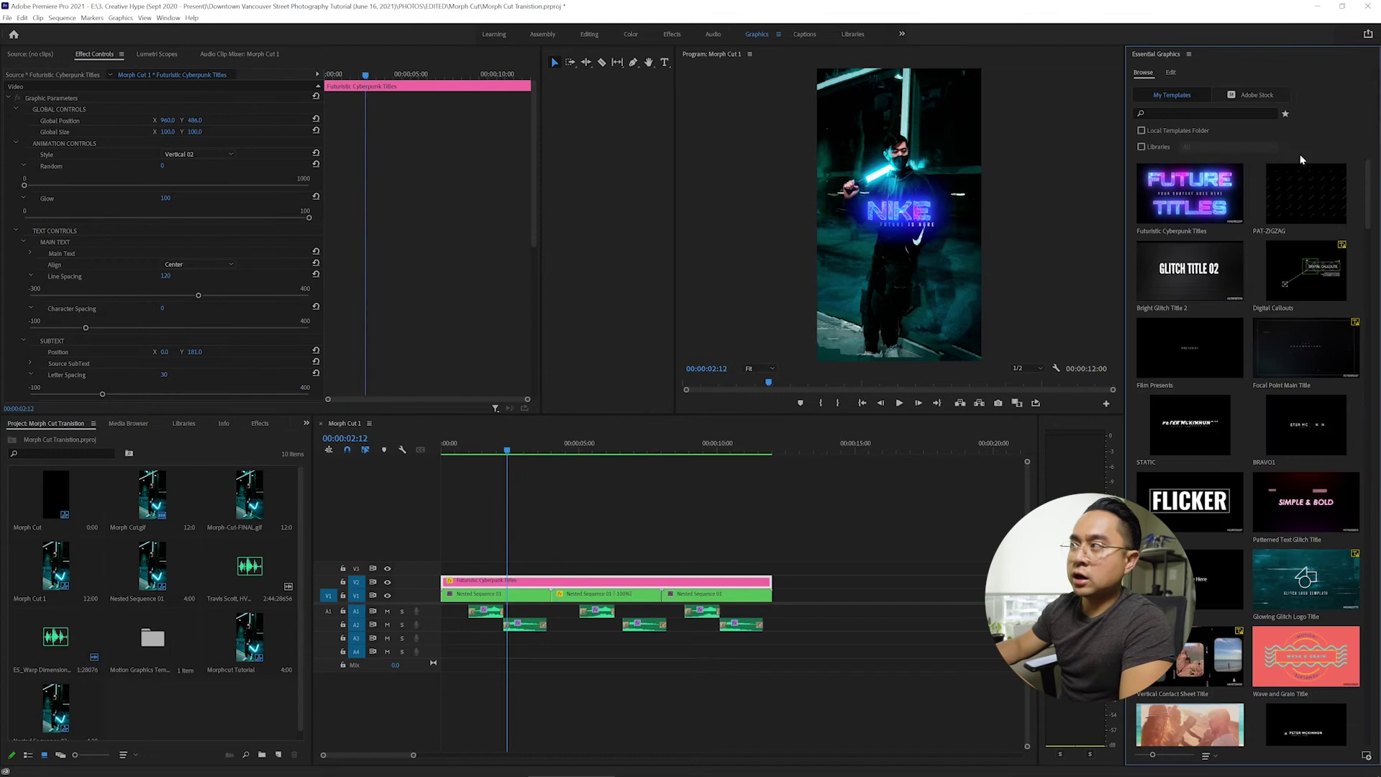